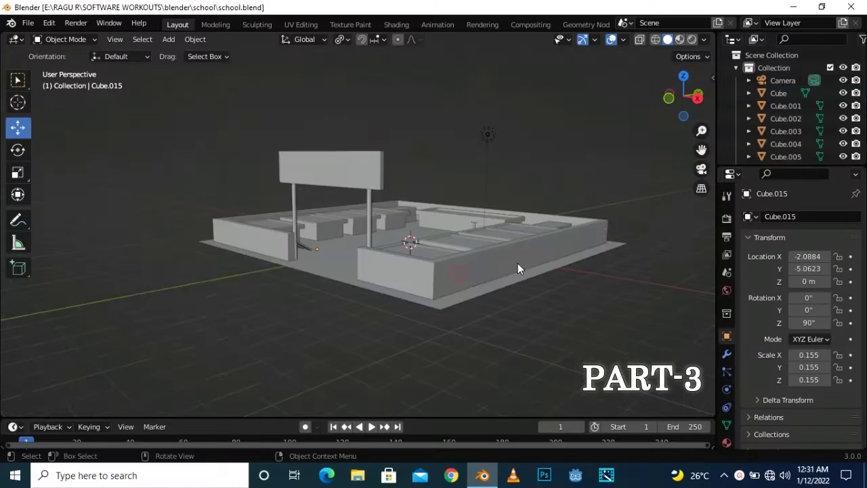
Select desk Cube.008's front face in Edit Mode and inset it.
{"action": "middle_click_drag", "start_coordinate": [518, 269], "coordinate": [459, 283]}
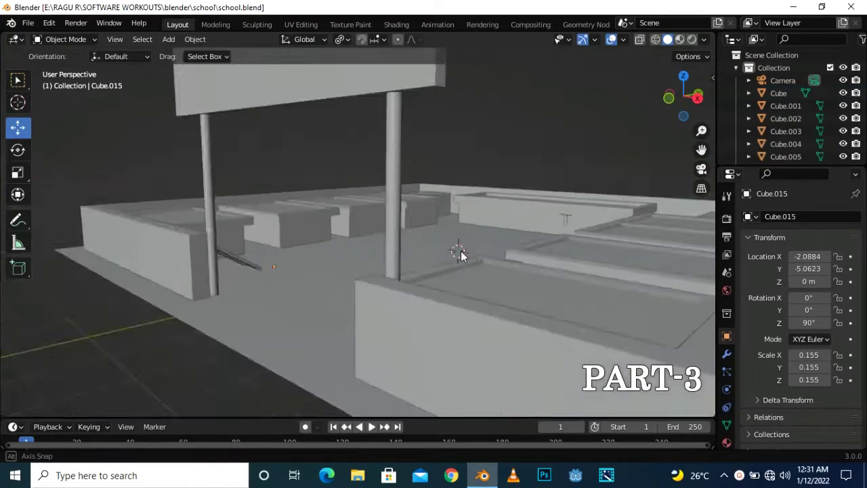
{"action": "scroll", "coordinate": [454, 278], "scroll_direction": "up", "scroll_amount": 5}
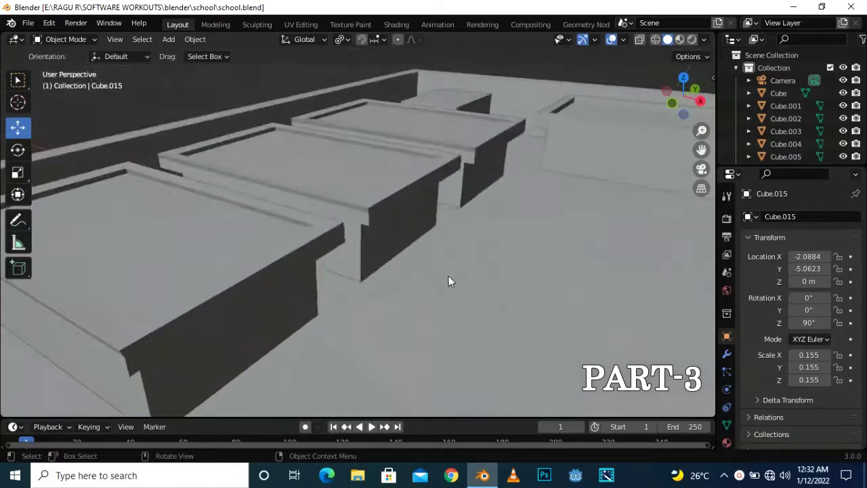
{"action": "middle_click_drag", "start_coordinate": [448, 276], "coordinate": [301, 300]}
{"action": "scroll", "coordinate": [468, 210], "scroll_direction": "down", "scroll_amount": 5}
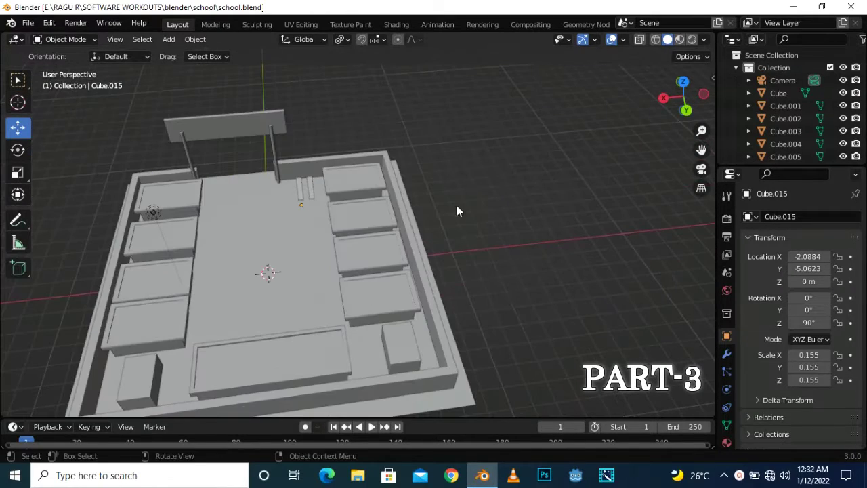
{"action": "scroll", "coordinate": [370, 298], "scroll_direction": "up", "scroll_amount": 5}
{"action": "middle_click_drag", "start_coordinate": [406, 213], "coordinate": [453, 267]}
{"action": "left_click", "coordinate": [452, 264]}
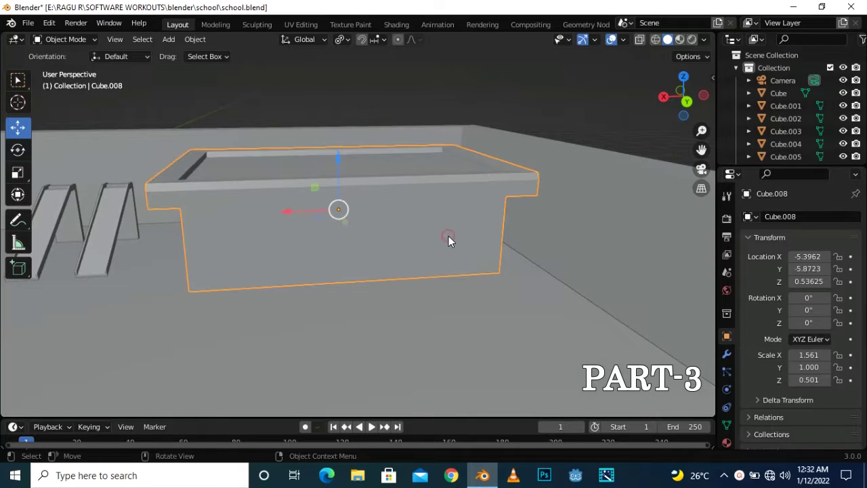
{"action": "key", "text": "Tab"}
{"action": "left_click", "coordinate": [357, 241]}
{"action": "key", "text": "i"}
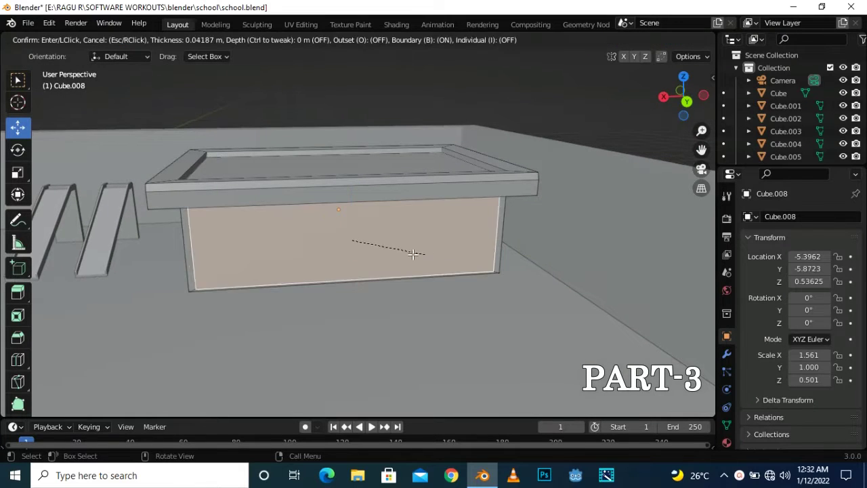
{"action": "left_click", "coordinate": [379, 252]}
Narrow the inset face, make it taller, and lower it toward the desk's bottom edge.
{"action": "middle_click_drag", "start_coordinate": [379, 252], "coordinate": [366, 252]}
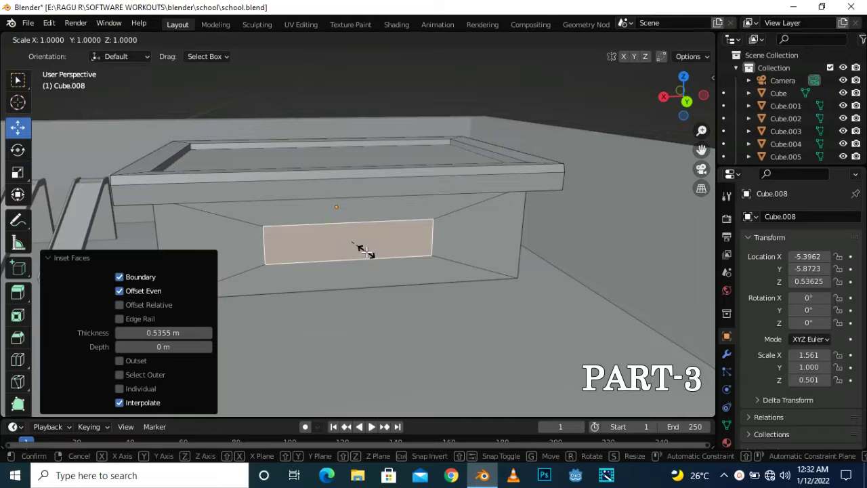
{"action": "left_click", "coordinate": [349, 244]}
{"action": "key", "text": "s"}
{"action": "key", "text": "z"}
{"action": "left_click", "coordinate": [362, 264]}
{"action": "key", "text": "g"}
{"action": "key", "text": "z"}
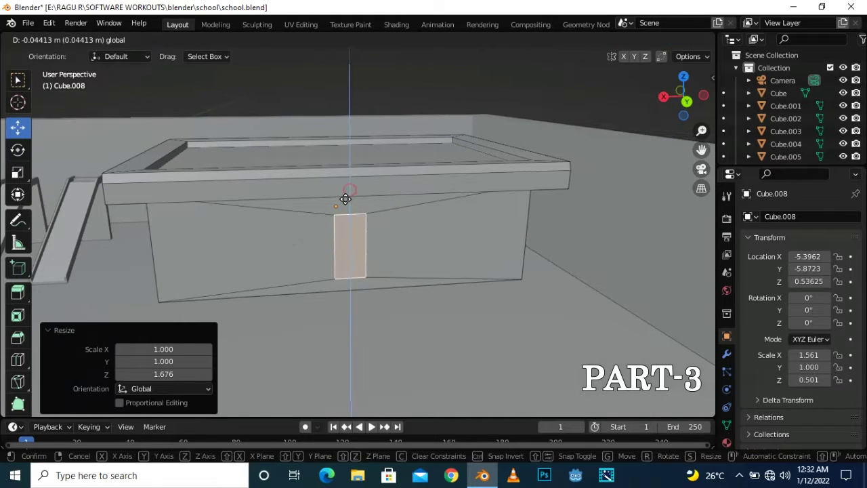
{"action": "left_click", "coordinate": [347, 203]}
Push the face out 0.2 m and shift the resulting block back along Y.
{"action": "middle_click_drag", "start_coordinate": [347, 203], "coordinate": [381, 278]}
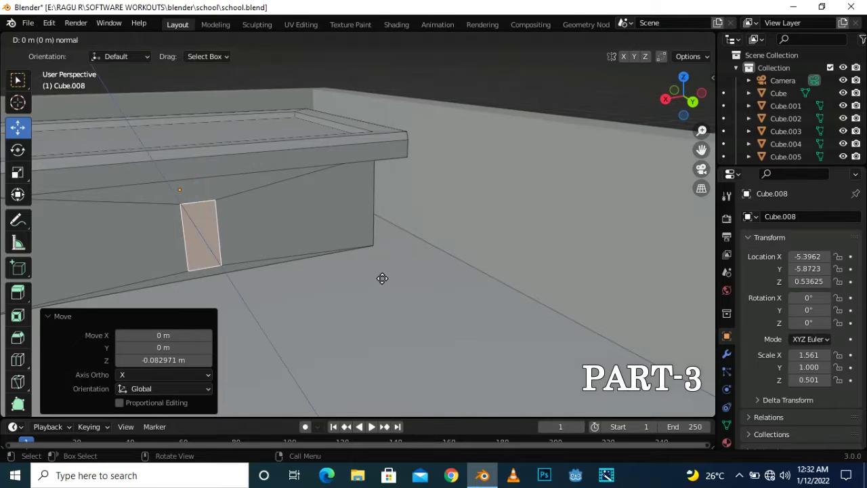
{"action": "left_click", "coordinate": [388, 284]}
{"action": "middle_click_drag", "start_coordinate": [401, 248], "coordinate": [503, 258]}
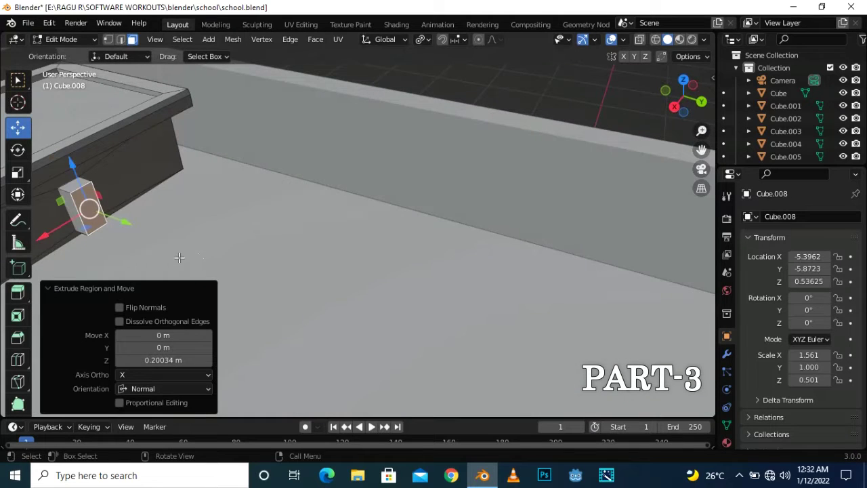
{"action": "left_click_drag", "start_coordinate": [117, 221], "coordinate": [111, 226]}
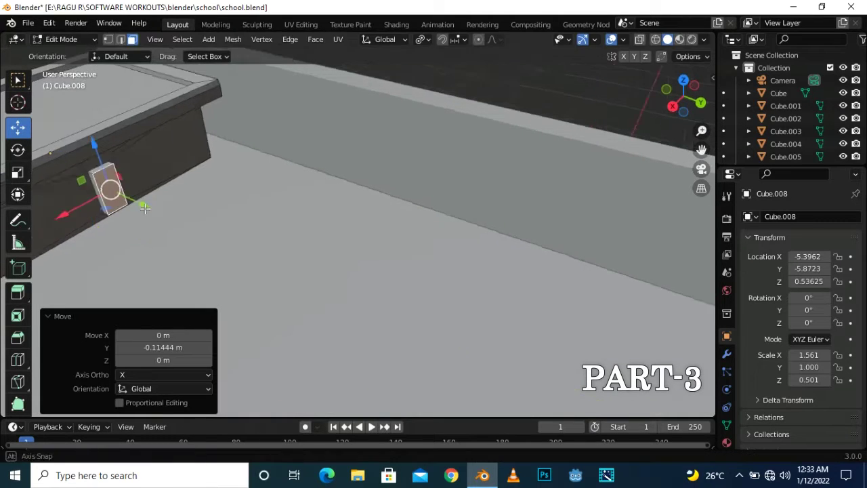
{"action": "middle_click_drag", "start_coordinate": [111, 225], "coordinate": [423, 228]}
Inset the block's front, shorten the inner face to 0.903, and push it inward.
{"action": "key", "text": "i"}
{"action": "left_click", "coordinate": [425, 231]}
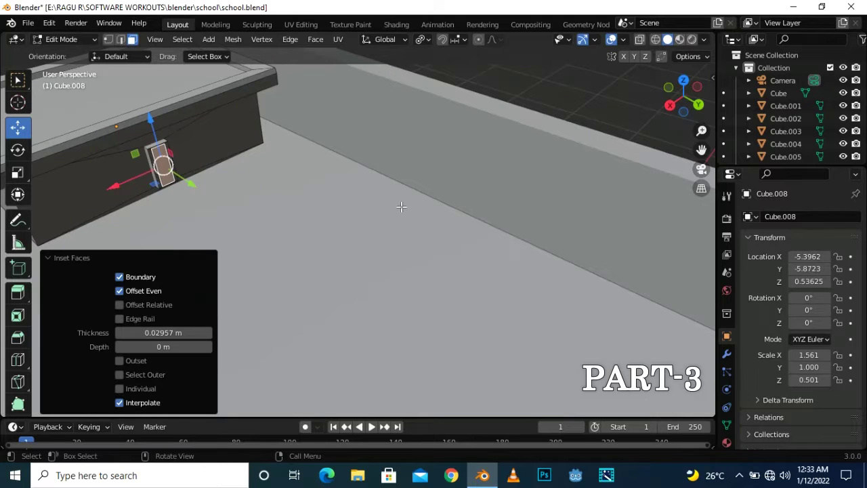
{"action": "key", "text": "s"}
{"action": "key", "text": "z"}
{"action": "left_click", "coordinate": [377, 206]}
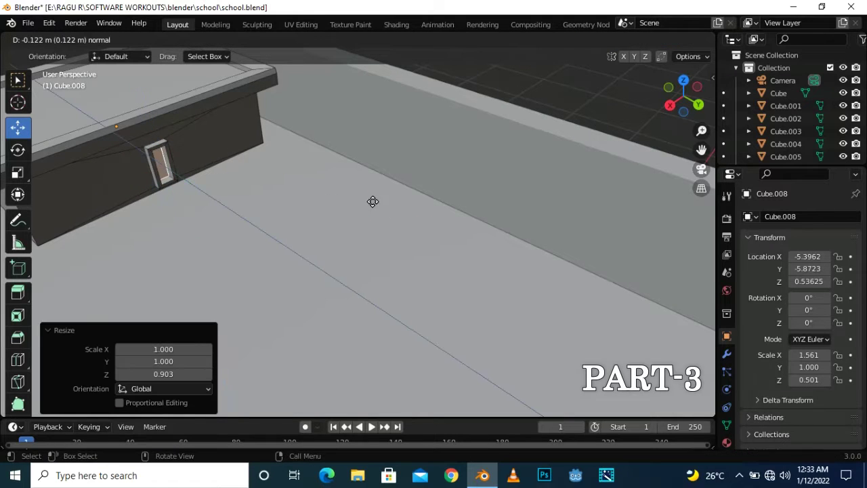
{"action": "left_click", "coordinate": [373, 201]}
{"action": "key", "text": "Tab"}
{"action": "mouse_move", "coordinate": [384, 199]}
{"action": "middle_mouse_down"}
{"action": "mouse_move", "coordinate": [368, 145]}
{"action": "mouse_move", "coordinate": [444, 235]}
{"action": "middle_mouse_up"}
Select desk Cube.009's front face in Edit Mode and inset it by 0.6868 m.
{"action": "scroll", "coordinate": [445, 240], "scroll_direction": "down", "scroll_amount": 5}
{"action": "left_click", "coordinate": [445, 244]}
{"action": "left_click", "coordinate": [460, 315], "text": "shift"}
{"action": "left_click", "coordinate": [374, 264]}
{"action": "mouse_move", "coordinate": [375, 264]}
{"action": "middle_mouse_down"}
{"action": "mouse_move", "coordinate": [479, 266]}
{"action": "mouse_move", "coordinate": [453, 304]}
{"action": "middle_mouse_up"}
{"action": "key", "text": "Tab"}
{"action": "left_click", "coordinate": [467, 323]}
{"action": "key", "text": "i"}
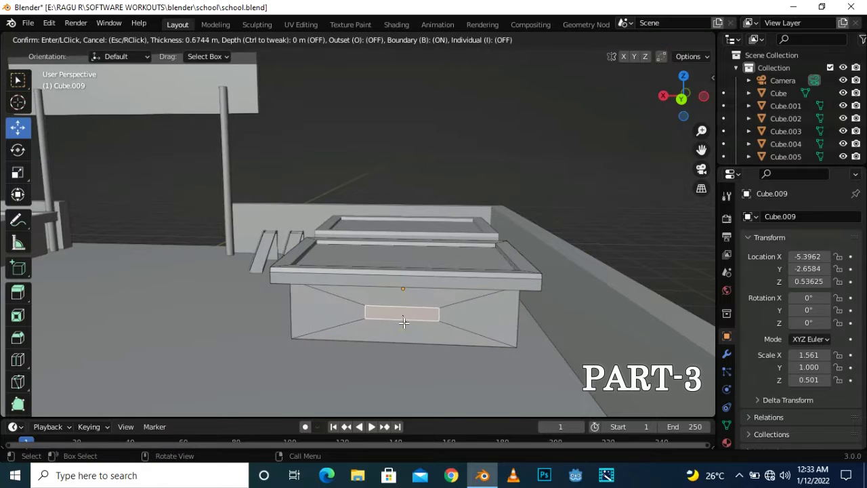
{"action": "left_click", "coordinate": [407, 323]}
Narrow the inset face to 0.506 on X, make it taller, and lower it toward the bottom.
{"action": "scroll", "coordinate": [514, 352], "scroll_direction": "up", "scroll_amount": 3}
{"action": "middle_click_drag", "start_coordinate": [700, 171], "coordinate": [687, 354]}
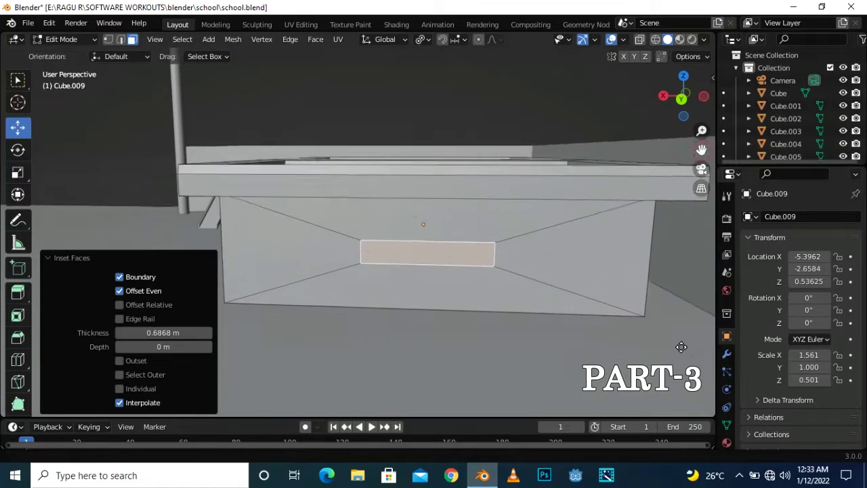
{"action": "key", "text": "s"}
{"action": "key", "text": "x"}
{"action": "left_click", "coordinate": [518, 258]}
{"action": "key", "text": "s"}
{"action": "key", "text": "z"}
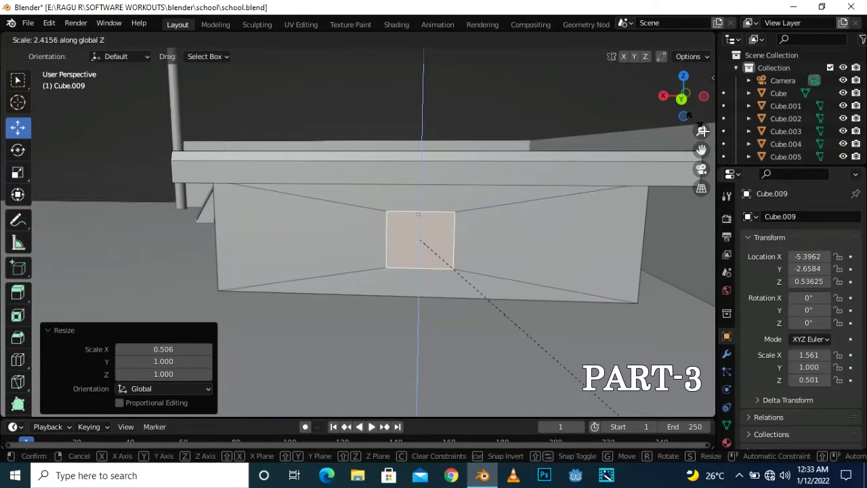
{"action": "left_click", "coordinate": [713, 280]}
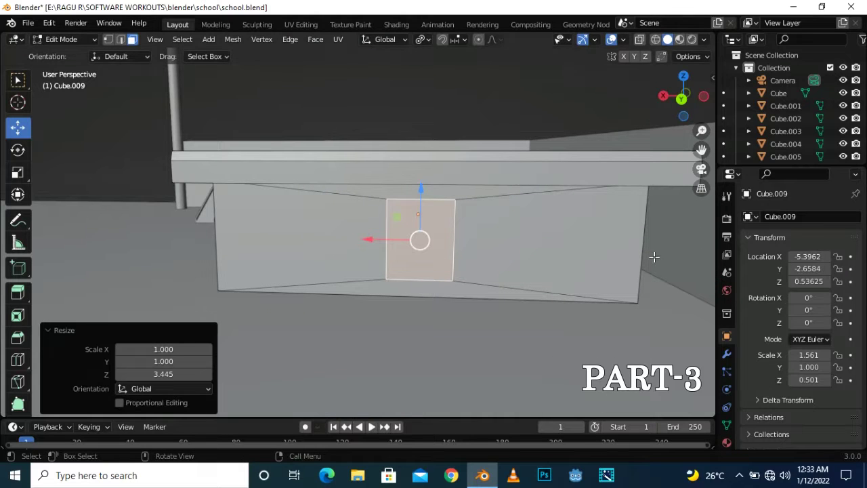
{"action": "left_click_drag", "start_coordinate": [419, 194], "coordinate": [420, 199]}
{"action": "key", "text": "s"}
{"action": "key", "text": "x"}
{"action": "left_click", "coordinate": [564, 303]}
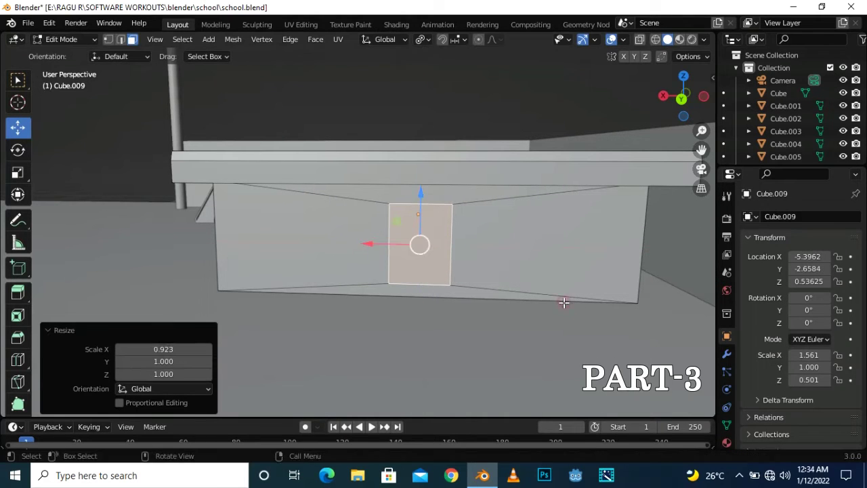
Extrude the face 0.0515 m, inset a 0.0305 m border, and push the inner face inward.
{"action": "middle_click_drag", "start_coordinate": [570, 293], "coordinate": [529, 261]}
{"action": "key", "text": "e"}
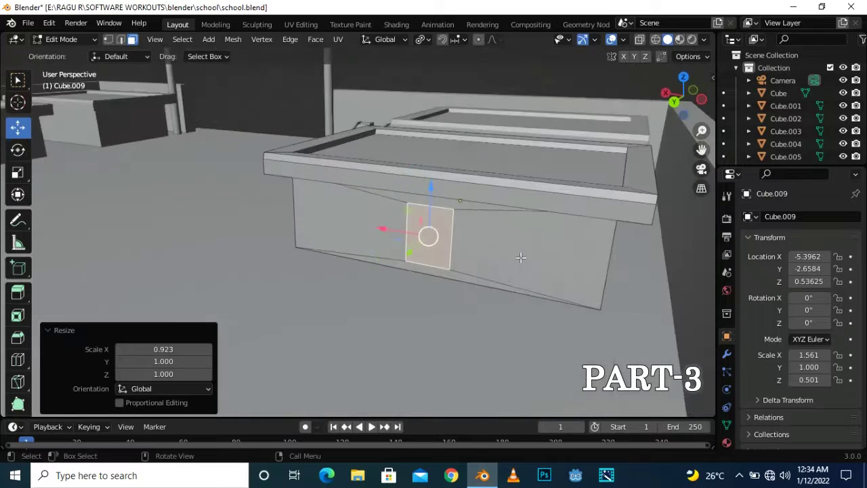
{"action": "left_click", "coordinate": [528, 263]}
{"action": "key", "text": "i"}
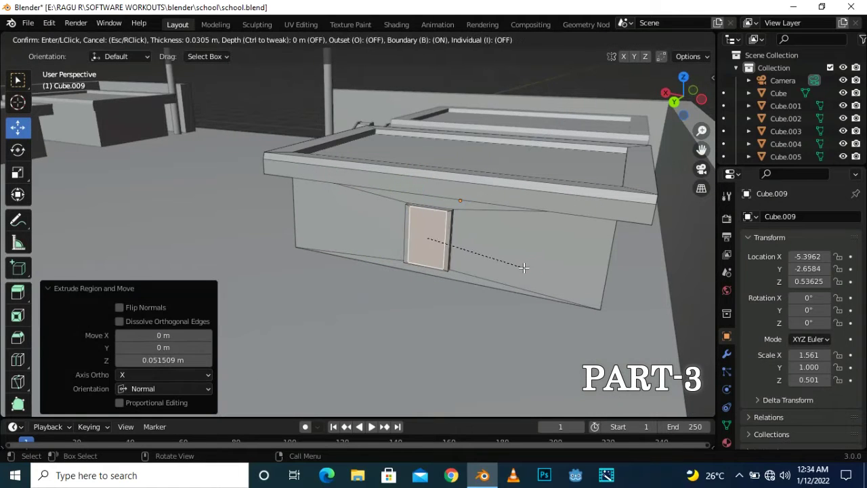
{"action": "left_click", "coordinate": [524, 268]}
{"action": "key", "text": "e"}
{"action": "left_click", "coordinate": [527, 263]}
{"action": "key", "text": "Tab"}
{"action": "scroll", "coordinate": [527, 282], "scroll_direction": "down", "scroll_amount": 3}
{"action": "mouse_move", "coordinate": [527, 282]}
{"action": "middle_mouse_down"}
{"action": "mouse_move", "coordinate": [578, 286]}
{"action": "mouse_move", "coordinate": [496, 280]}
{"action": "middle_mouse_up"}
Delete the three plain desks, including Cube.007.
{"action": "key", "text": "x"}
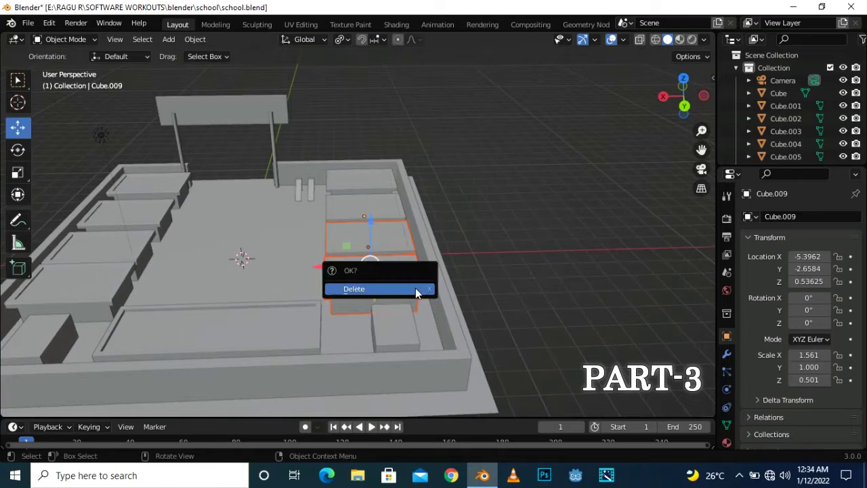
{"action": "left_click", "coordinate": [415, 288]}
{"action": "scroll", "coordinate": [379, 264], "scroll_direction": "down", "scroll_amount": 3}
{"action": "mouse_move", "coordinate": [356, 246]}
{"action": "middle_mouse_down"}
{"action": "mouse_move", "coordinate": [312, 263]}
{"action": "mouse_move", "coordinate": [281, 206]}
{"action": "middle_mouse_up"}
{"action": "left_click", "coordinate": [281, 203]}
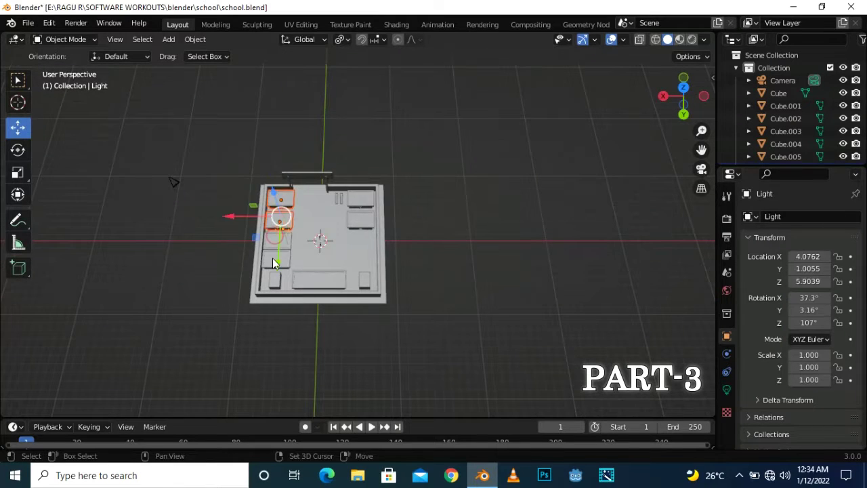
{"action": "left_click", "coordinate": [273, 263]}
{"action": "scroll", "coordinate": [285, 243], "scroll_direction": "up", "scroll_amount": 3}
{"action": "scroll", "coordinate": [518, 228], "scroll_direction": "up", "scroll_amount": 2}
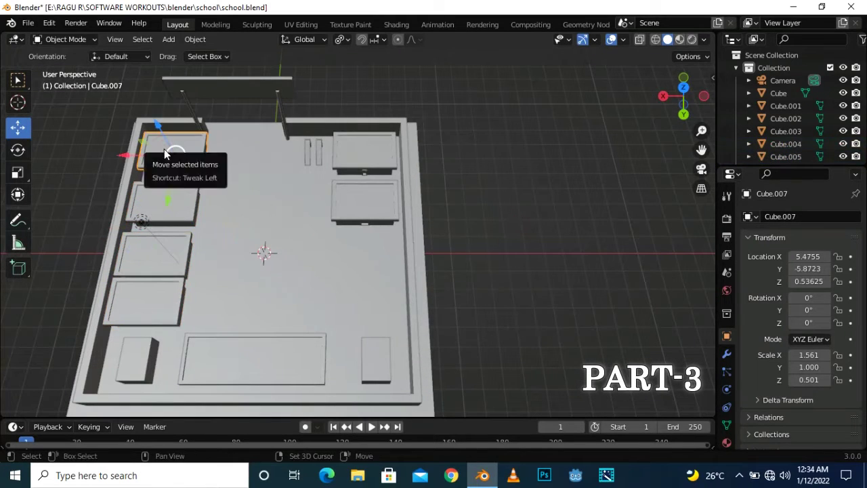
{"action": "key", "text": "x"}
Duplicate the two door-fronted desks twice along Y to form a row of four.
{"action": "left_click", "coordinate": [156, 300]}
{"action": "left_click", "coordinate": [363, 152]}
{"action": "left_click", "coordinate": [364, 206], "text": "shift"}
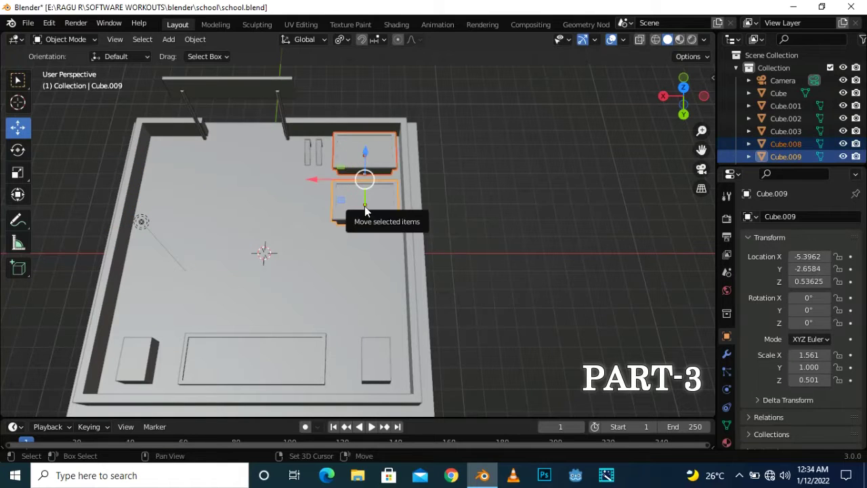
{"action": "left_click_drag", "start_coordinate": [364, 206], "coordinate": [365, 210]}
{"action": "key", "text": "y"}
{"action": "left_click", "coordinate": [361, 310]}
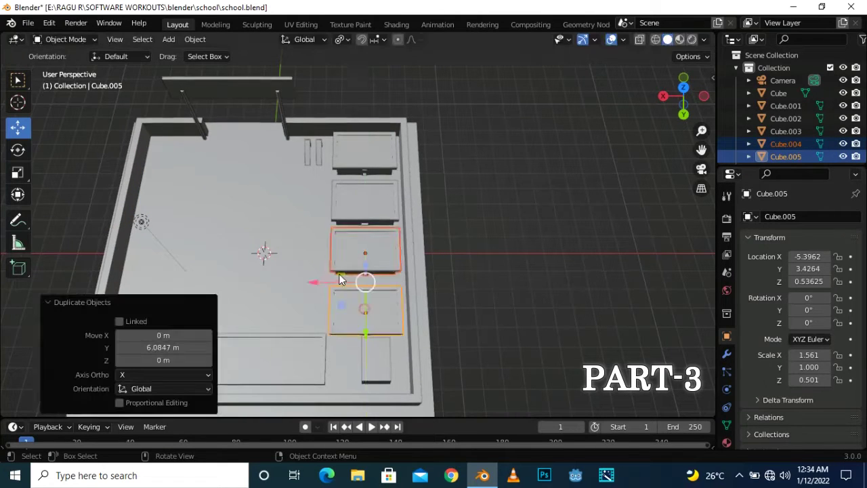
{"action": "middle_click_drag", "start_coordinate": [361, 310], "coordinate": [385, 260]}
{"action": "key", "text": "shift+d"}
{"action": "key", "text": "y"}
{"action": "left_click", "coordinate": [362, 218]}
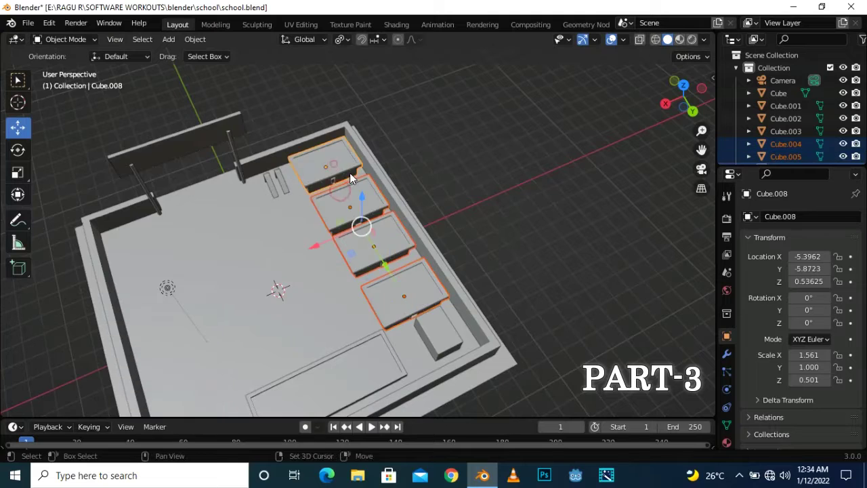
Move the row of four desks 10.62 m along X.
{"action": "scroll", "coordinate": [341, 197], "scroll_direction": "down", "scroll_amount": 2}
{"action": "key", "text": "KP_7"}
{"action": "key", "text": "g"}
{"action": "key", "text": "x"}
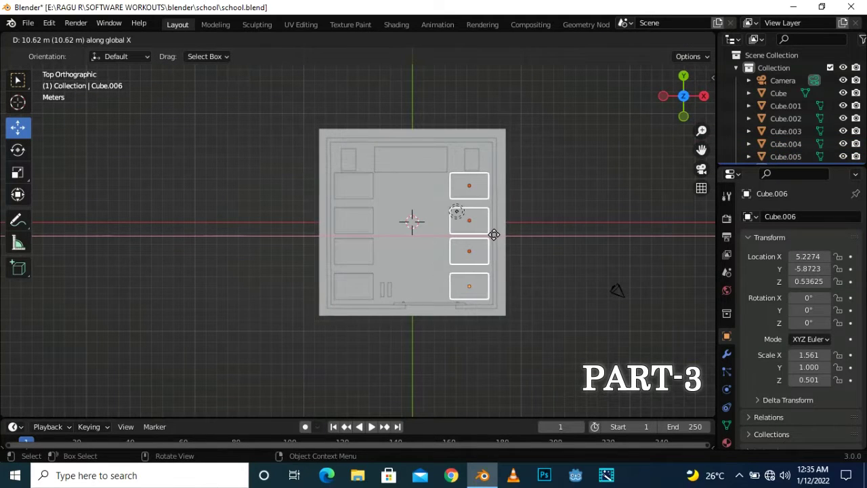
{"action": "left_click", "coordinate": [494, 234]}
Orbit to an overview of the whole building and bring up the Add mesh menu.
{"action": "scroll", "coordinate": [494, 226], "scroll_direction": "down", "scroll_amount": 3}
{"action": "mouse_move", "coordinate": [494, 227]}
{"action": "middle_mouse_down"}
{"action": "mouse_move", "coordinate": [536, 210]}
{"action": "mouse_move", "coordinate": [382, 233]}
{"action": "mouse_move", "coordinate": [329, 176]}
{"action": "middle_mouse_up"}
{"action": "scroll", "coordinate": [548, 254], "scroll_direction": "up", "scroll_amount": 3}
{"action": "scroll", "coordinate": [441, 255], "scroll_direction": "up", "scroll_amount": 3}
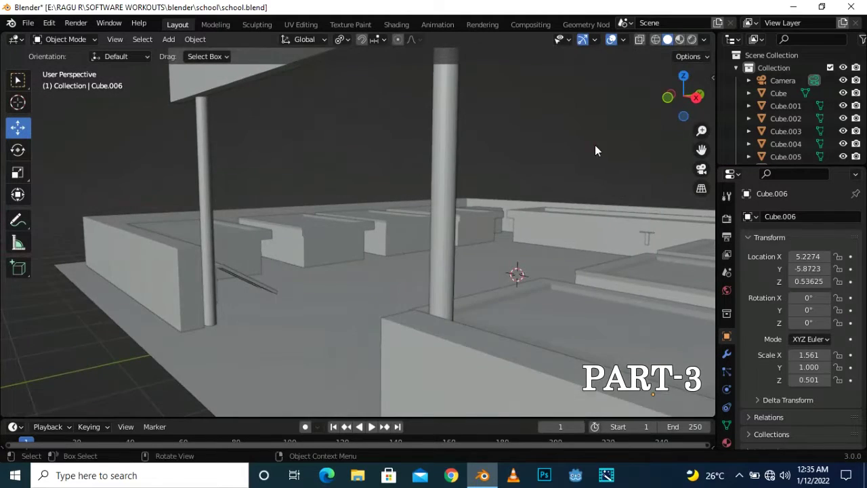
{"action": "scroll", "coordinate": [595, 145], "scroll_direction": "down", "scroll_amount": 4}
{"action": "middle_click_drag", "start_coordinate": [594, 145], "coordinate": [577, 207]}
{"action": "scroll", "coordinate": [568, 239], "scroll_direction": "up", "scroll_amount": 3}
{"action": "scroll", "coordinate": [507, 228], "scroll_direction": "down", "scroll_amount": 3}
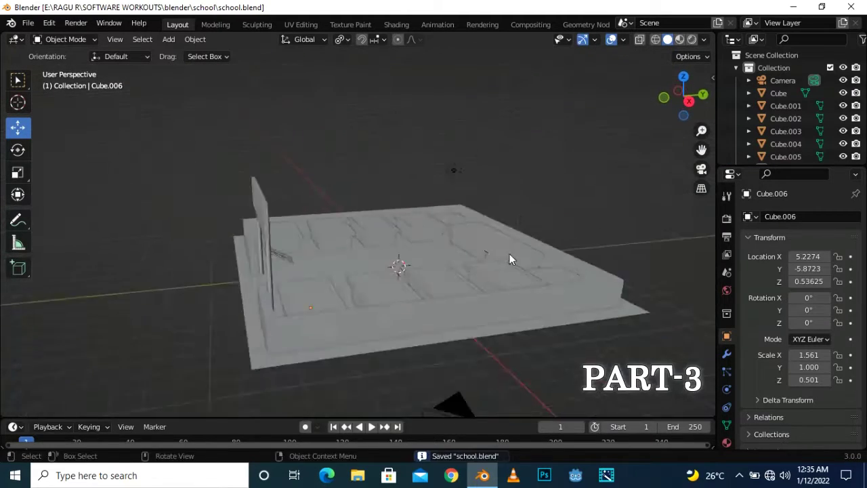
{"action": "middle_click_drag", "start_coordinate": [519, 219], "coordinate": [576, 265]}
{"action": "middle_click_drag", "start_coordinate": [539, 287], "coordinate": [453, 290]}
{"action": "key", "text": "shift+a"}
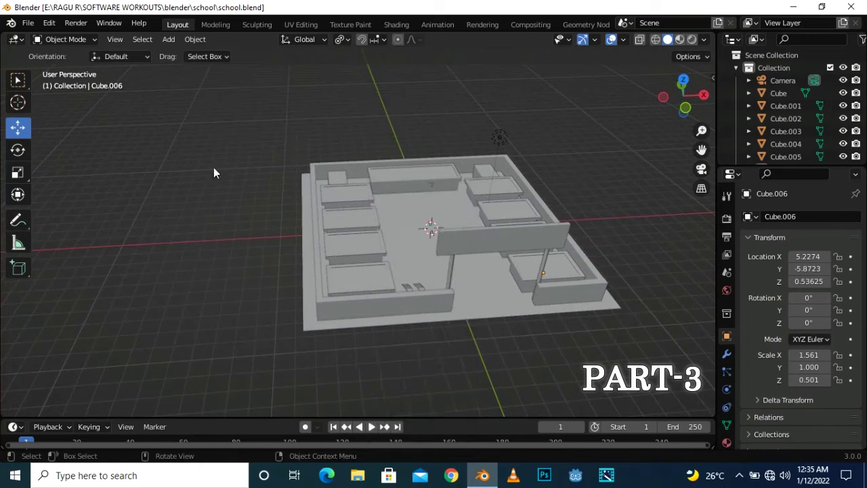
{"action": "key", "text": "shift+a"}
Add a plane and move it to the left of the building.
{"action": "left_click", "coordinate": [247, 203]}
{"action": "left_click_drag", "start_coordinate": [467, 230], "coordinate": [301, 239]}
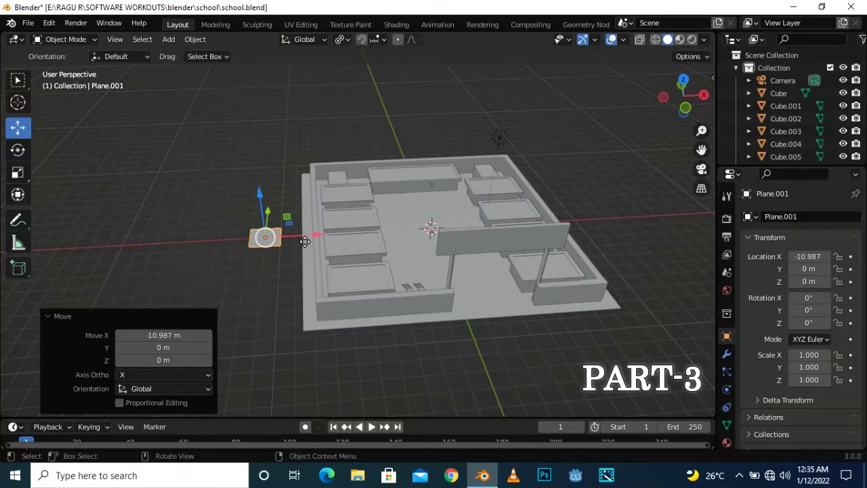
{"action": "key", "text": "KP_7"}
{"action": "middle_click_drag", "start_coordinate": [208, 221], "coordinate": [403, 228], "text": "shift"}
Add centred loop cuts and stretch the plane to about twice its length along Y.
{"action": "key", "text": "Tab"}
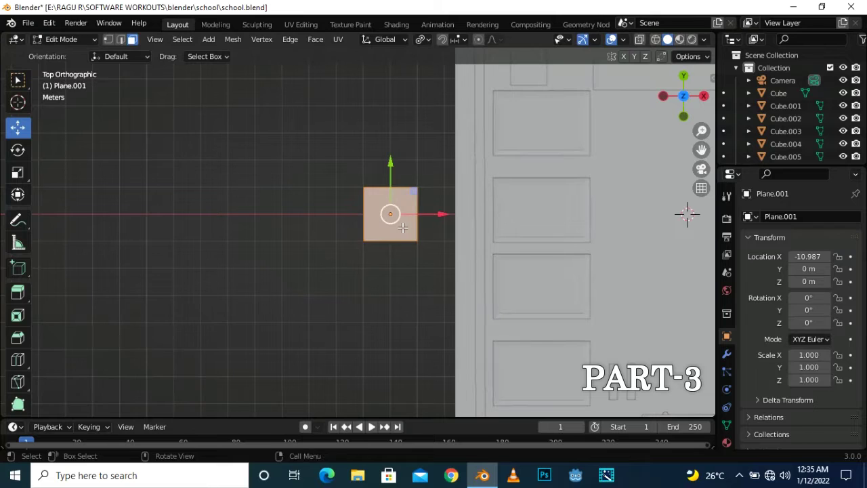
{"action": "right_click", "coordinate": [402, 227]}
{"action": "key", "text": "s"}
{"action": "key", "text": "y"}
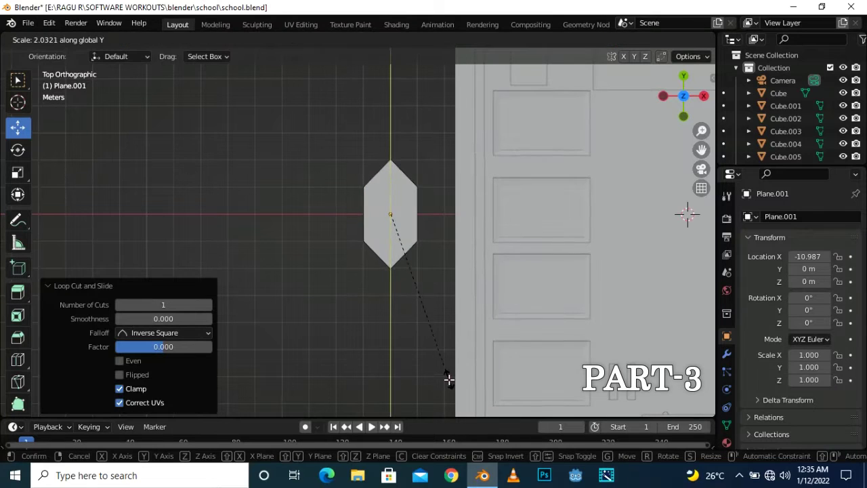
{"action": "left_click", "coordinate": [449, 380]}
{"action": "scroll", "coordinate": [433, 210], "scroll_direction": "up", "scroll_amount": 2}
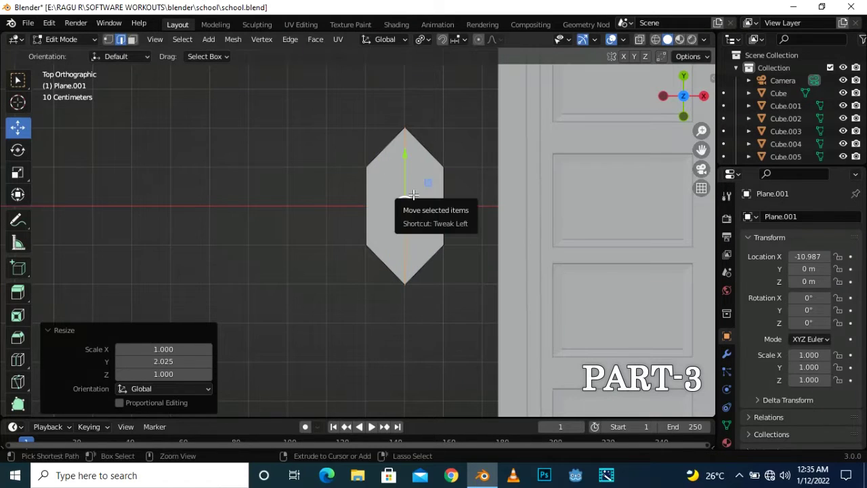
{"action": "key", "text": "ctrl+r"}
{"action": "left_click", "coordinate": [414, 195]}
{"action": "right_click", "coordinate": [415, 191]}
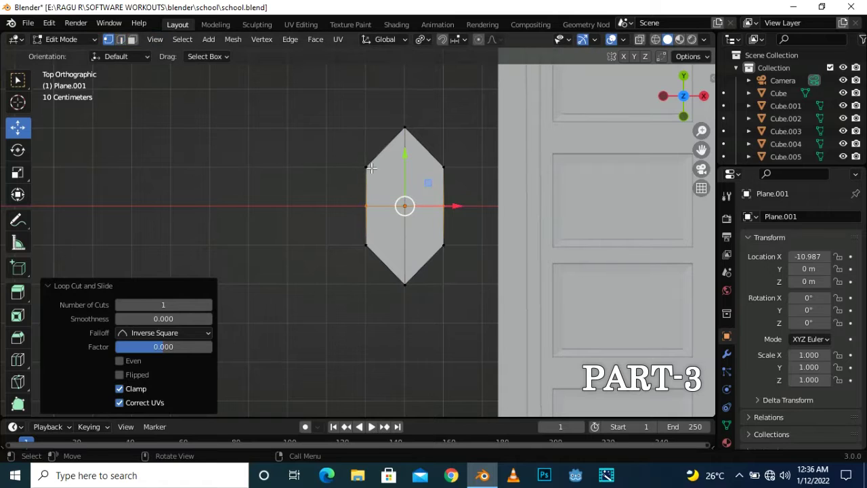
Narrow the upper and top vertices along X to taper the plane to a point.
{"action": "left_click", "coordinate": [369, 167]}
{"action": "left_click", "coordinate": [440, 168], "text": "shift"}
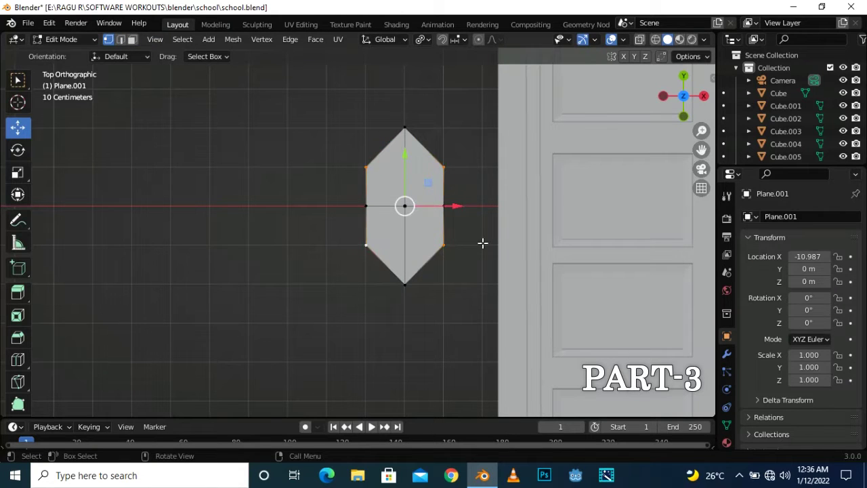
{"action": "key", "text": "s"}
{"action": "key", "text": "x"}
{"action": "left_click", "coordinate": [424, 222]}
{"action": "left_click", "coordinate": [481, 269]}
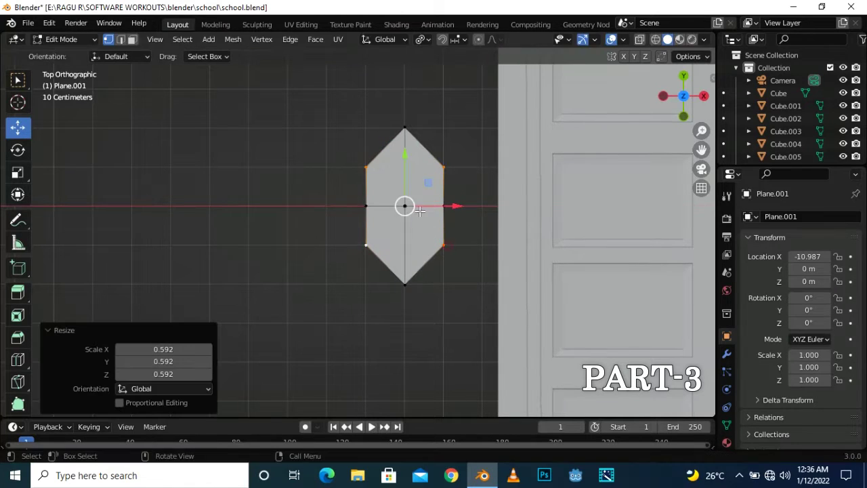
{"action": "left_click", "coordinate": [301, 135]}
{"action": "key", "text": "s"}
{"action": "key", "text": "x"}
{"action": "left_click", "coordinate": [470, 210]}
{"action": "key", "text": "s"}
{"action": "key", "text": "x"}
{"action": "left_click", "coordinate": [451, 210]}
Pull the left and right side vertices inward to finish the leaf outline.
{"action": "mouse_move", "coordinate": [451, 210]}
{"action": "middle_mouse_down"}
{"action": "mouse_move", "coordinate": [454, 161]}
{"action": "mouse_move", "coordinate": [481, 196]}
{"action": "middle_mouse_up"}
{"action": "scroll", "coordinate": [481, 196], "scroll_direction": "up", "scroll_amount": 3}
{"action": "scroll", "coordinate": [407, 193], "scroll_direction": "up", "scroll_amount": 2}
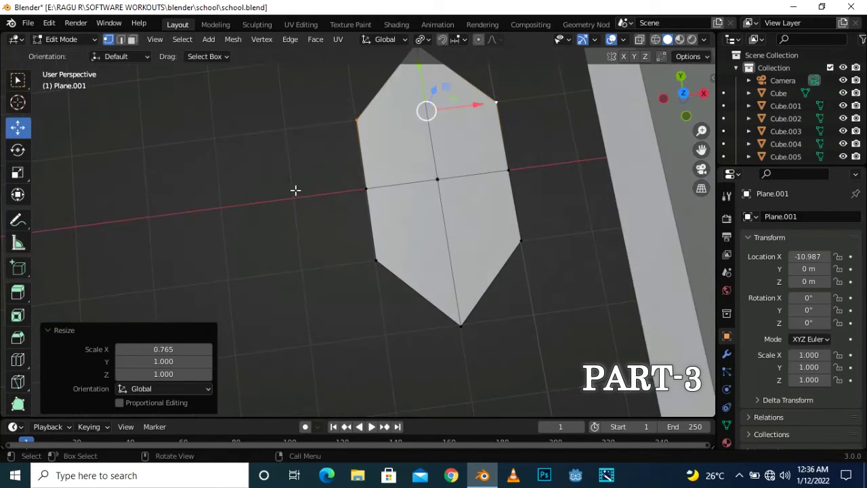
{"action": "left_click", "coordinate": [352, 117]}
{"action": "left_click", "coordinate": [425, 185]}
{"action": "left_click_drag", "start_coordinate": [536, 97], "coordinate": [522, 238]}
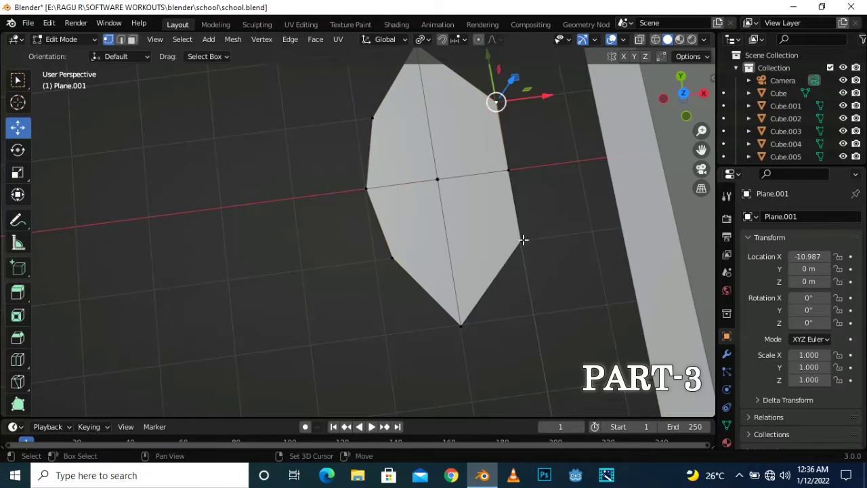
{"action": "left_click_drag", "start_coordinate": [557, 164], "coordinate": [539, 176]}
{"action": "key", "text": "Tab"}
{"action": "scroll", "coordinate": [506, 218], "scroll_direction": "down", "scroll_amount": 4}
Move the leaf plane aside along X and orbit to look inside the school.
{"action": "key", "text": "g"}
{"action": "key", "text": "x"}
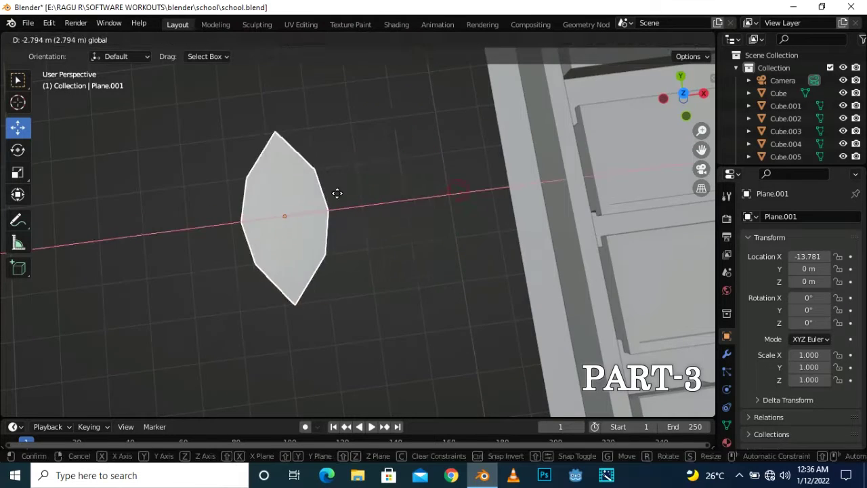
{"action": "left_click", "coordinate": [332, 192]}
{"action": "middle_click_drag", "start_coordinate": [333, 191], "coordinate": [414, 141]}
{"action": "scroll", "coordinate": [415, 141], "scroll_direction": "up", "scroll_amount": 3}
{"action": "scroll", "coordinate": [309, 184], "scroll_direction": "up", "scroll_amount": 5}
{"action": "mouse_move", "coordinate": [309, 184]}
{"action": "middle_mouse_down"}
{"action": "mouse_move", "coordinate": [431, 208]}
{"action": "mouse_move", "coordinate": [385, 204]}
{"action": "middle_mouse_up"}
Add a Sapling Tree Gen tree inside the school building.
{"action": "key", "text": "shift+a"}
{"action": "left_click", "coordinate": [452, 284]}
{"action": "scroll", "coordinate": [384, 204], "scroll_direction": "down", "scroll_amount": 3}
{"action": "scroll", "coordinate": [385, 203], "scroll_direction": "up", "scroll_amount": 4}
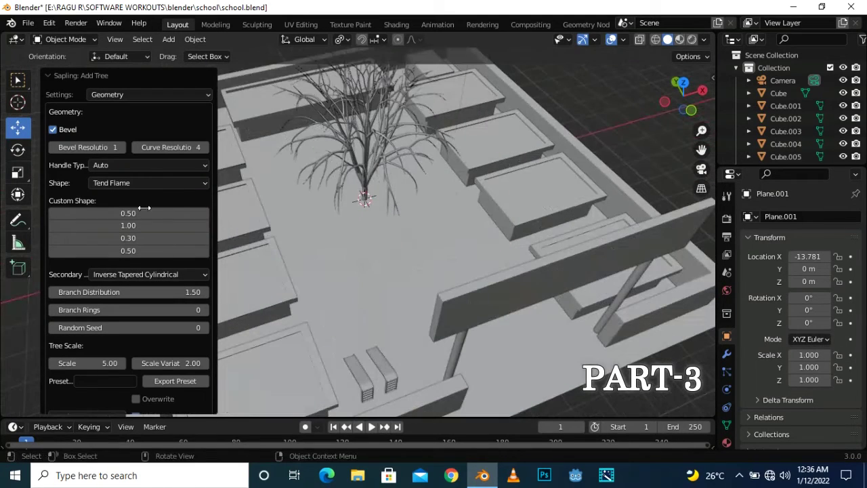
{"action": "scroll", "coordinate": [148, 292], "scroll_direction": "down", "scroll_amount": 1}
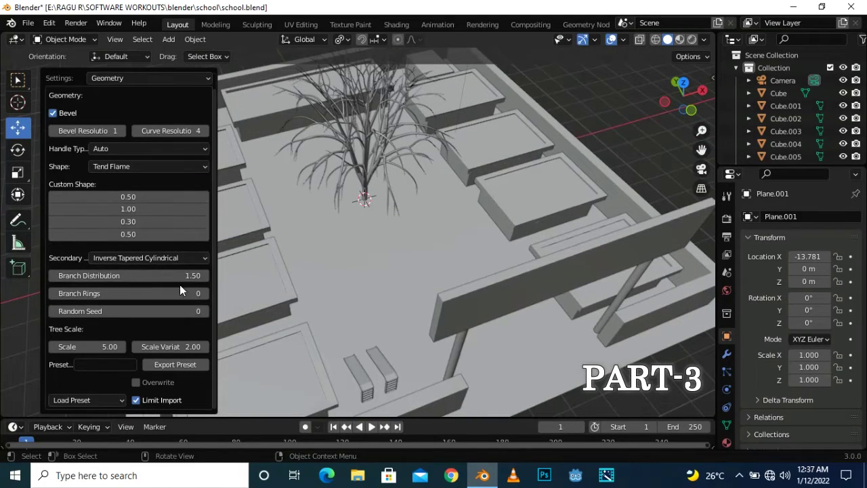
Raise Branch Distribution to 1.77 and Branch Rings to 2, and step the random Seed up.
{"action": "left_click", "coordinate": [206, 275]}
{"action": "left_click", "coordinate": [206, 275]}
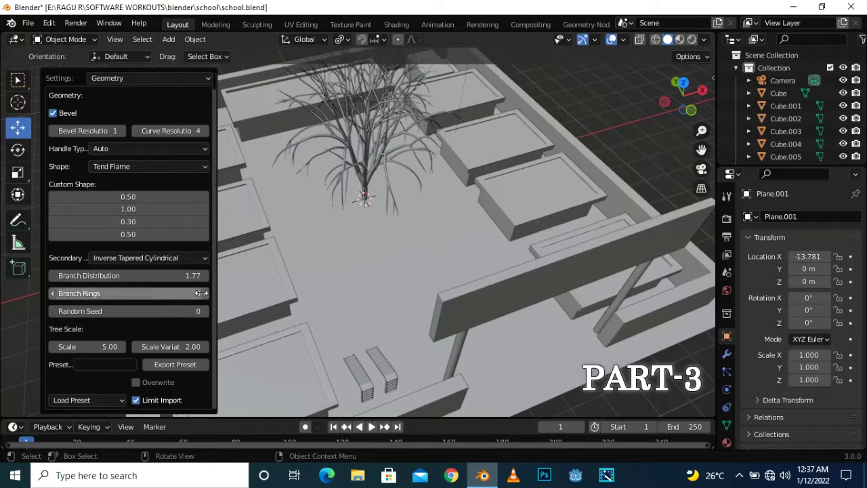
{"action": "left_click", "coordinate": [204, 293]}
{"action": "left_click", "coordinate": [204, 293]}
{"action": "left_click", "coordinate": [203, 311]}
{"action": "left_click", "coordinate": [203, 311]}
{"action": "left_click", "coordinate": [204, 311]}
{"action": "left_click", "coordinate": [203, 311]}
{"action": "left_click", "coordinate": [203, 311]}
{"action": "left_click", "coordinate": [203, 311]}
Thicken the branches by setting the Branch Radius ratio to 0.04.
{"action": "left_click", "coordinate": [149, 78]}
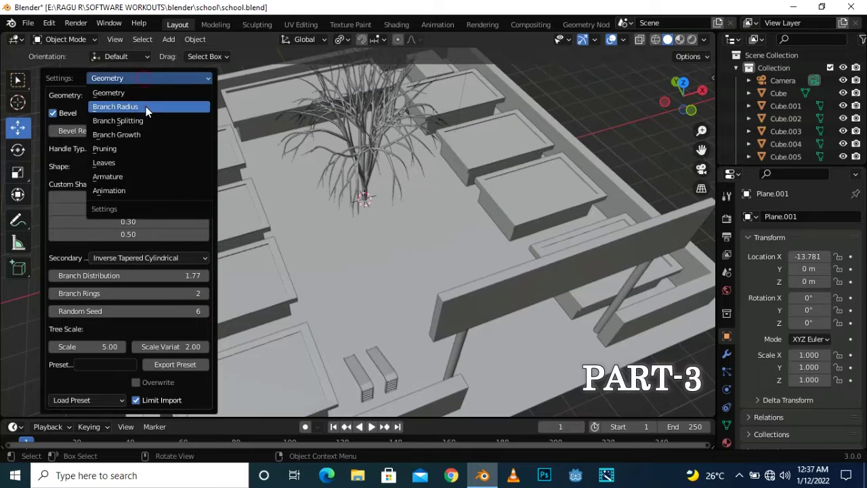
{"action": "left_click", "coordinate": [146, 107]}
{"action": "left_click_drag", "start_coordinate": [179, 227], "coordinate": [207, 228]}
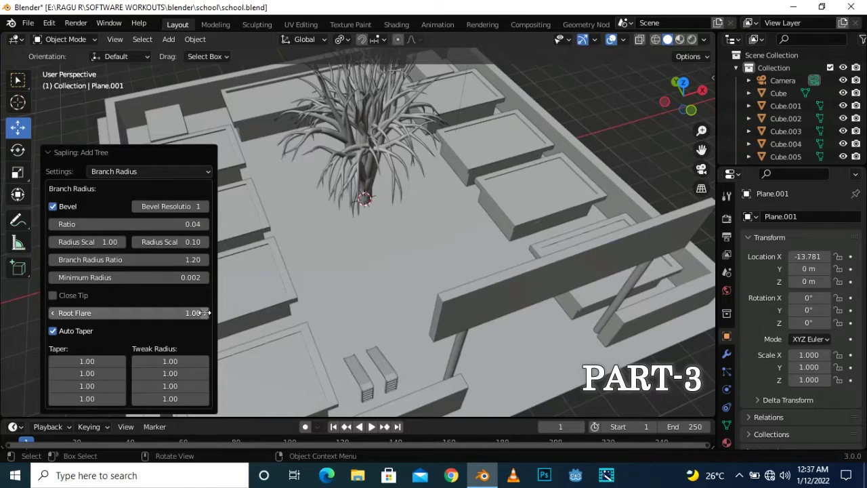
In Branch Splitting, set Levels to 3 and increase the trunk's Base Splits.
{"action": "left_click", "coordinate": [138, 175]}
{"action": "left_click", "coordinate": [136, 189]}
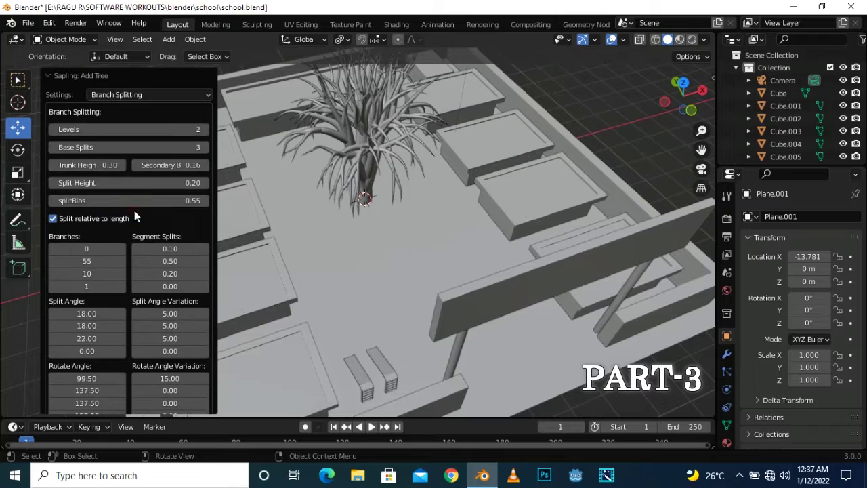
{"action": "left_click", "coordinate": [206, 130]}
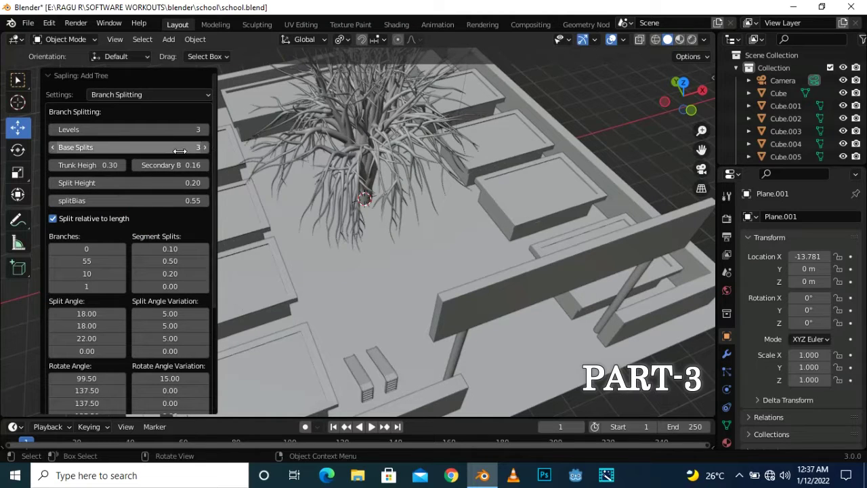
{"action": "left_click", "coordinate": [206, 147]}
{"action": "scroll", "coordinate": [155, 183], "scroll_direction": "down", "scroll_amount": 1}
{"action": "scroll", "coordinate": [136, 199], "scroll_direction": "down", "scroll_amount": 4}
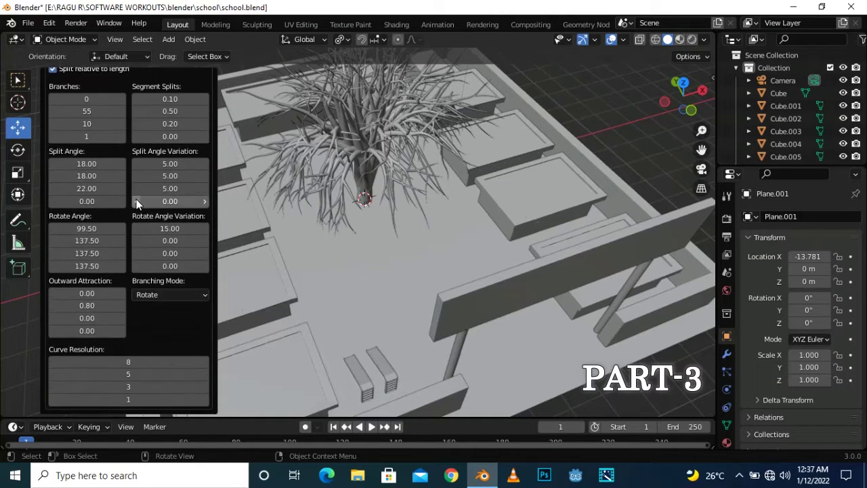
{"action": "scroll", "coordinate": [136, 199], "scroll_direction": "up", "scroll_amount": 5}
Raise Taper Crown to 0.53 in the Branch Growth settings.
{"action": "left_click", "coordinate": [146, 95]}
{"action": "left_click", "coordinate": [153, 157]}
{"action": "left_click", "coordinate": [206, 130]}
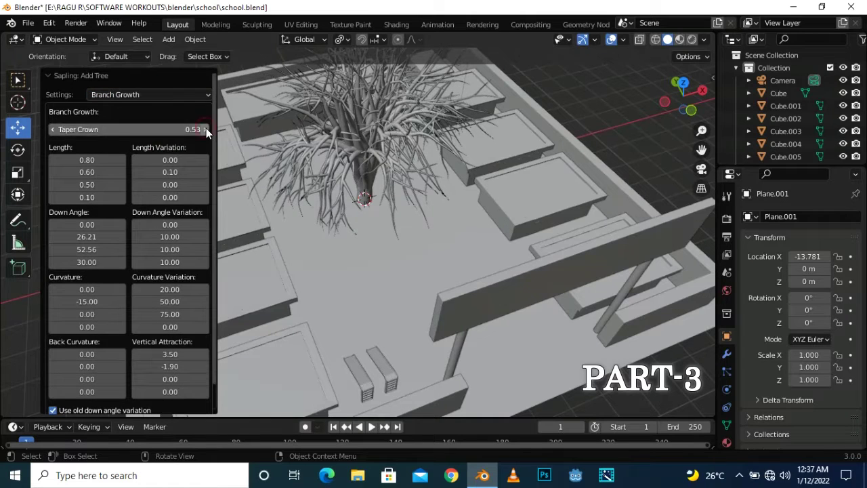
{"action": "left_click", "coordinate": [149, 94]}
{"action": "left_click", "coordinate": [166, 181]}
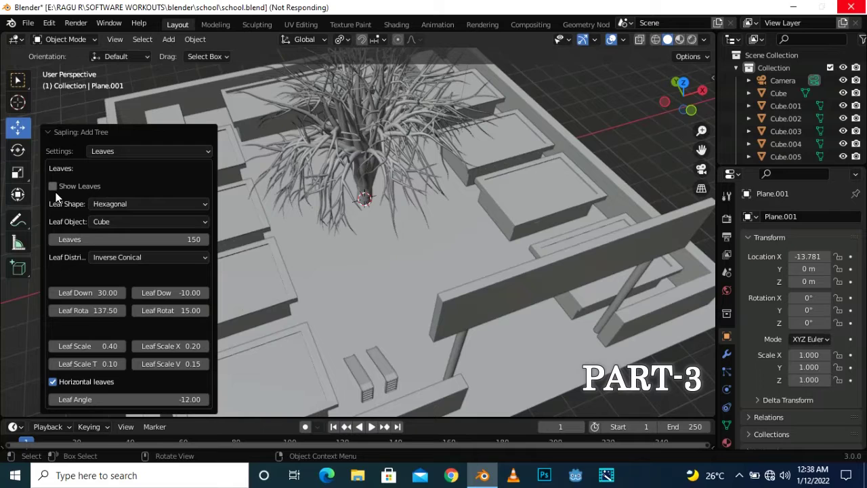
Enable Show Leaves, with Plane.001 as Leaf Object and Rectangular leaf shape.
{"action": "left_click", "coordinate": [118, 183]}
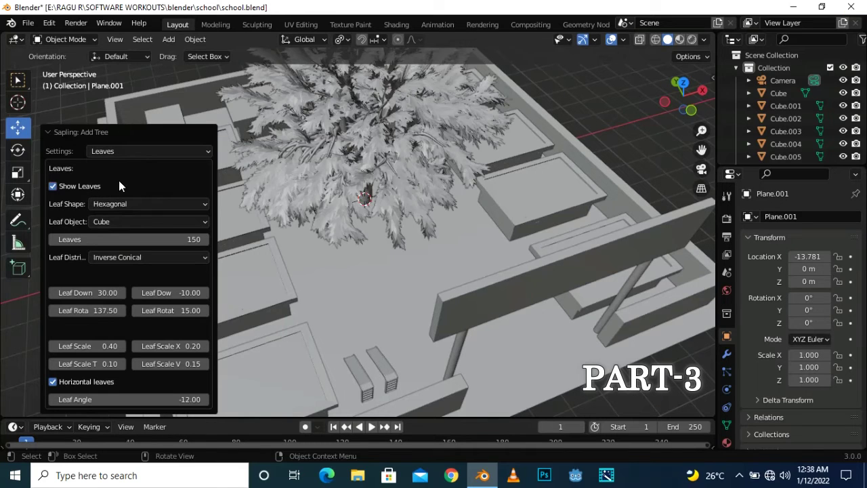
{"action": "left_click", "coordinate": [147, 223]}
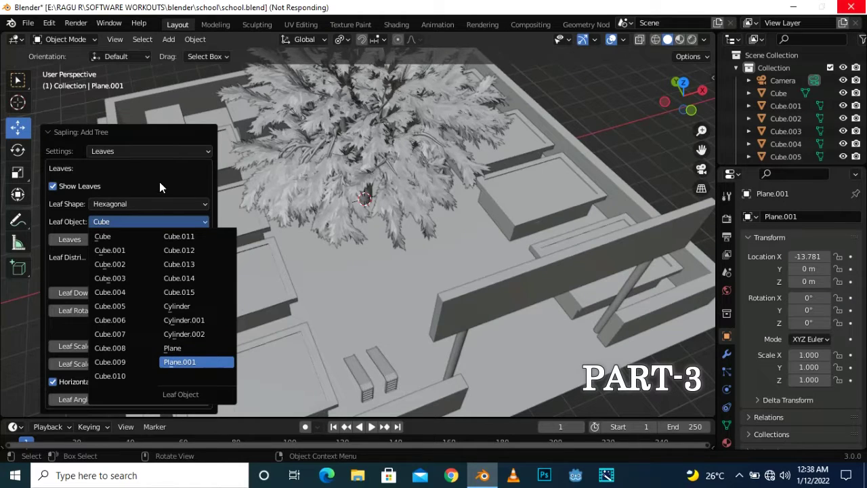
{"action": "left_click", "coordinate": [195, 206]}
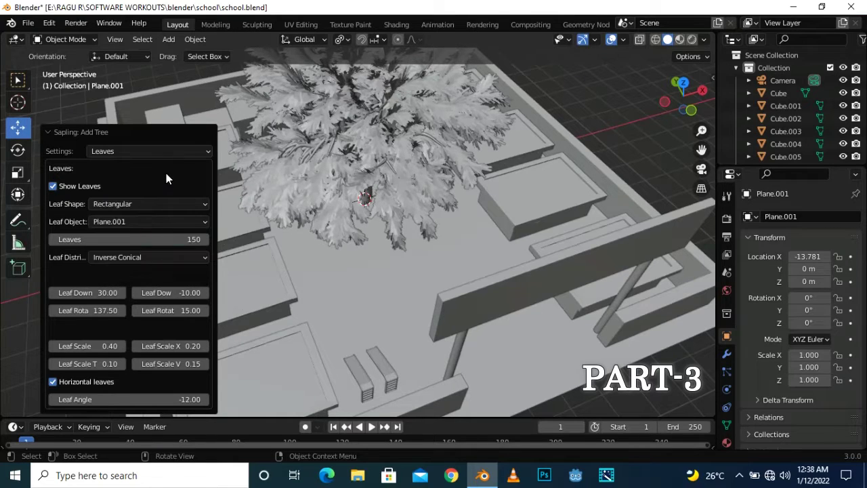
{"action": "left_click", "coordinate": [143, 151]}
{"action": "left_click", "coordinate": [155, 101]}
Select the tree and shift it along Y.
{"action": "mouse_move", "coordinate": [155, 101]}
{"action": "middle_mouse_down"}
{"action": "mouse_move", "coordinate": [373, 187]}
{"action": "mouse_move", "coordinate": [353, 148]}
{"action": "mouse_move", "coordinate": [418, 220]}
{"action": "middle_mouse_up"}
{"action": "left_click", "coordinate": [353, 148]}
{"action": "scroll", "coordinate": [396, 211], "scroll_direction": "up", "scroll_amount": 5}
{"action": "scroll", "coordinate": [418, 220], "scroll_direction": "up", "scroll_amount": 3}
{"action": "left_click_drag", "start_coordinate": [351, 171], "coordinate": [325, 180]}
{"action": "mouse_move", "coordinate": [325, 180]}
{"action": "middle_mouse_down"}
{"action": "mouse_move", "coordinate": [370, 147]}
{"action": "mouse_move", "coordinate": [203, 203]}
{"action": "mouse_move", "coordinate": [364, 212]}
{"action": "middle_mouse_up"}
Reposition the tree along X and then along Y.
{"action": "key", "text": "g"}
{"action": "left_click", "coordinate": [325, 139]}
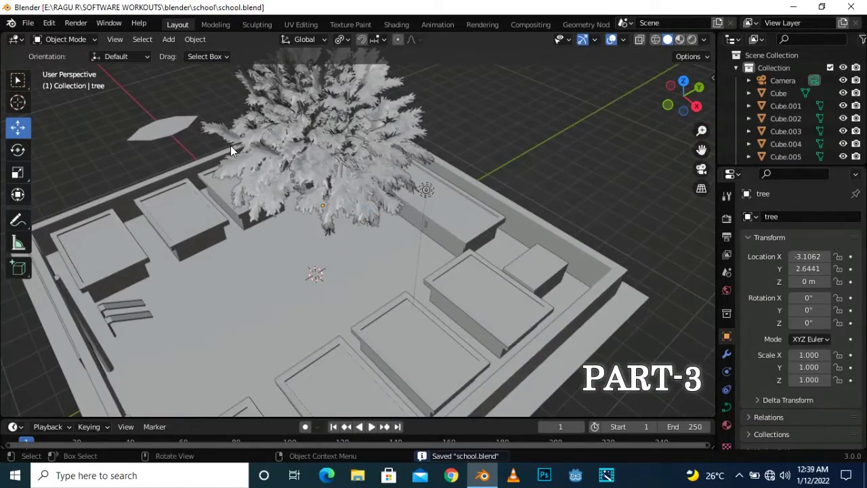
{"action": "left_click", "coordinate": [316, 199]}
{"action": "middle_click_drag", "start_coordinate": [315, 199], "coordinate": [333, 189]}
{"action": "key", "text": "g"}
{"action": "key", "text": "y"}
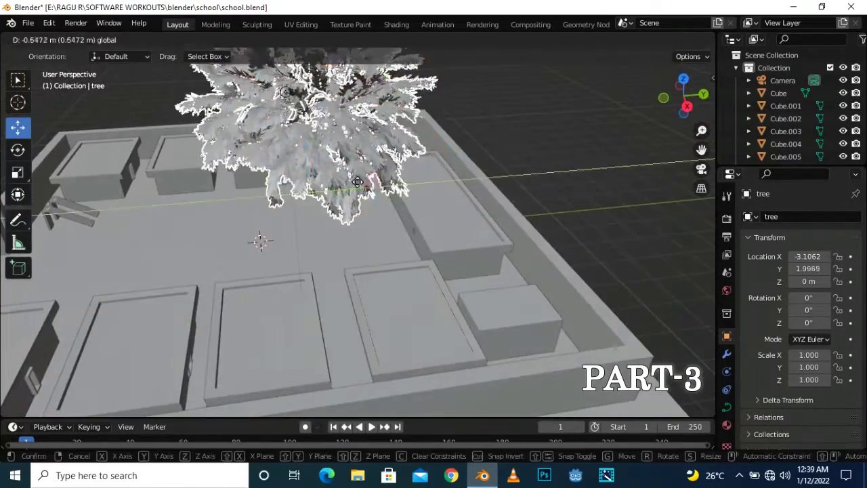
{"action": "left_click", "coordinate": [318, 188]}
Duplicate the tree and place the copy further along Y.
{"action": "key", "text": "shift+d"}
{"action": "key", "text": "y"}
{"action": "left_click", "coordinate": [287, 177]}
{"action": "mouse_move", "coordinate": [287, 178]}
{"action": "middle_mouse_down"}
{"action": "mouse_move", "coordinate": [456, 158]}
{"action": "mouse_move", "coordinate": [405, 167]}
{"action": "mouse_move", "coordinate": [261, 224]}
{"action": "mouse_move", "coordinate": [232, 185]}
{"action": "middle_mouse_up"}
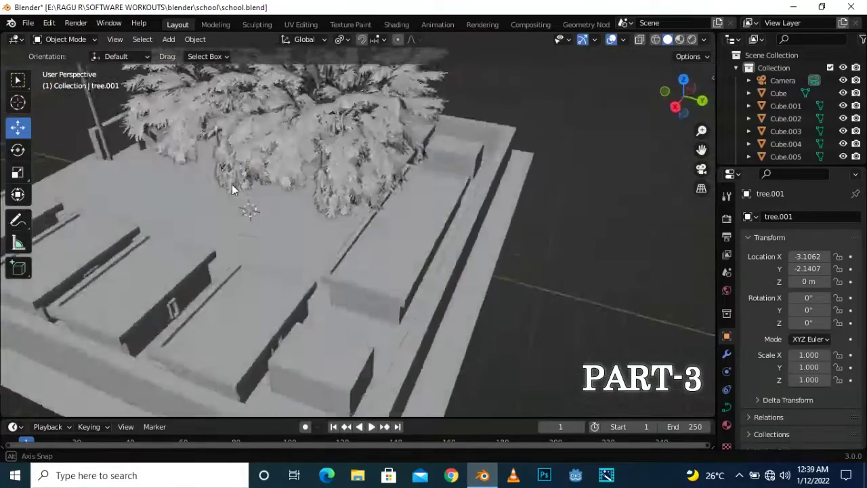
{"action": "scroll", "coordinate": [232, 184], "scroll_direction": "down", "scroll_amount": 5}
Select both leafy trees and duplicate them along X outside the building.
{"action": "left_click", "coordinate": [309, 172]}
{"action": "left_click", "coordinate": [393, 199], "text": "shift"}
{"action": "middle_click_drag", "start_coordinate": [393, 200], "coordinate": [390, 219]}
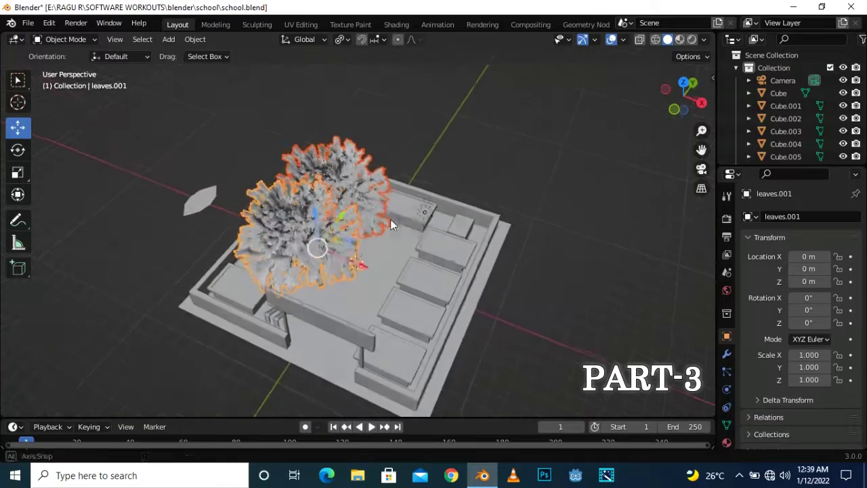
{"action": "key", "text": "shift+d"}
{"action": "key", "text": "x"}
{"action": "left_click", "coordinate": [532, 274]}
{"action": "scroll", "coordinate": [532, 274], "scroll_direction": "up", "scroll_amount": 3}
{"action": "mouse_move", "coordinate": [532, 274]}
{"action": "middle_mouse_down"}
{"action": "mouse_move", "coordinate": [712, 154]}
{"action": "mouse_move", "coordinate": [437, 188]}
{"action": "mouse_move", "coordinate": [392, 211]}
{"action": "mouse_move", "coordinate": [361, 212]}
{"action": "mouse_move", "coordinate": [372, 128]}
{"action": "middle_mouse_up"}
Scale the copy down to 0.333 and shift it along X.
{"action": "key", "text": "s"}
{"action": "left_click", "coordinate": [410, 186]}
{"action": "key", "text": "g"}
{"action": "key", "text": "x"}
{"action": "left_click", "coordinate": [292, 124]}
{"action": "mouse_move", "coordinate": [292, 124]}
{"action": "middle_mouse_down"}
{"action": "mouse_move", "coordinate": [379, 167]}
{"action": "mouse_move", "coordinate": [219, 214]}
{"action": "middle_mouse_up"}
Move the small copy along Y and X beside the planter boxes.
{"action": "key", "text": "g"}
{"action": "key", "text": "y"}
{"action": "left_click", "coordinate": [191, 254]}
{"action": "mouse_move", "coordinate": [191, 254]}
{"action": "middle_mouse_down"}
{"action": "mouse_move", "coordinate": [275, 171]}
{"action": "mouse_move", "coordinate": [288, 269]}
{"action": "mouse_move", "coordinate": [189, 198]}
{"action": "middle_mouse_up"}
{"action": "key", "text": "g"}
{"action": "key", "text": "x"}
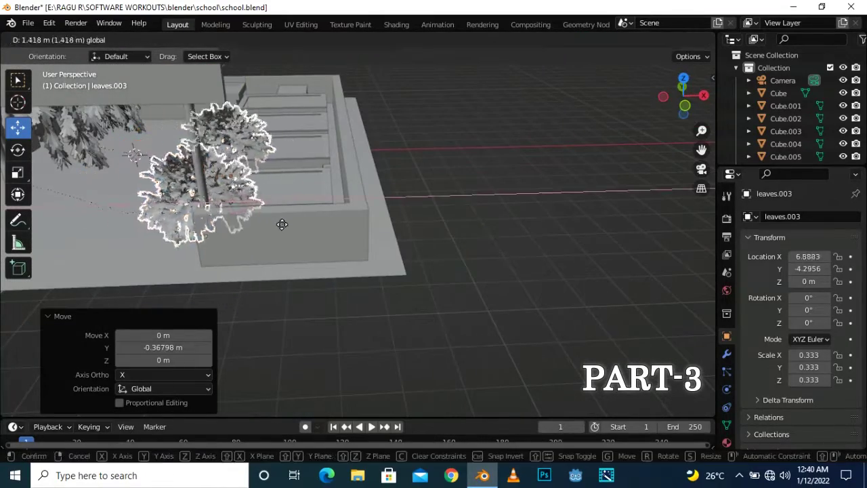
{"action": "left_click", "coordinate": [296, 226]}
Inspect the small leaf copies around the planter box from the top view.
{"action": "key", "text": "KP_7"}
{"action": "left_click", "coordinate": [258, 82]}
{"action": "mouse_move", "coordinate": [253, 80]}
{"action": "middle_mouse_down"}
{"action": "mouse_move", "coordinate": [242, 398]}
{"action": "mouse_move", "coordinate": [431, 193]}
{"action": "mouse_move", "coordinate": [222, 228]}
{"action": "mouse_move", "coordinate": [397, 261]}
{"action": "mouse_move", "coordinate": [420, 245]}
{"action": "mouse_move", "coordinate": [63, 195]}
{"action": "middle_mouse_up"}
{"action": "left_click", "coordinate": [261, 110], "text": "shift"}
{"action": "left_click", "coordinate": [178, 135]}
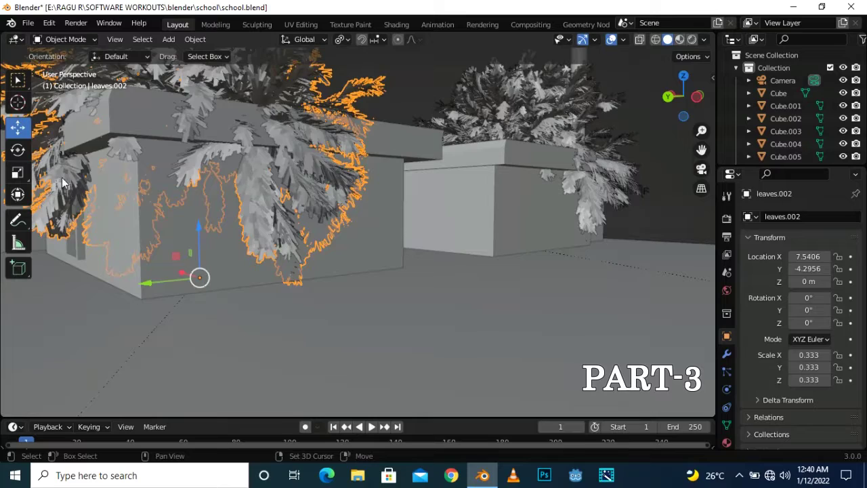
{"action": "left_click", "coordinate": [250, 202]}
{"action": "mouse_move", "coordinate": [250, 201]}
{"action": "middle_mouse_down"}
{"action": "mouse_move", "coordinate": [319, 292]}
{"action": "mouse_move", "coordinate": [306, 305]}
{"action": "middle_mouse_up"}
Select the extra leaves.002 copy and delete it.
{"action": "key", "text": "KP_7"}
{"action": "left_click", "coordinate": [353, 266]}
{"action": "left_click", "coordinate": [353, 267]}
{"action": "mouse_move", "coordinate": [352, 267]}
{"action": "middle_mouse_down"}
{"action": "mouse_move", "coordinate": [252, 109]}
{"action": "mouse_move", "coordinate": [93, 171]}
{"action": "mouse_move", "coordinate": [193, 185]}
{"action": "mouse_move", "coordinate": [282, 182]}
{"action": "mouse_move", "coordinate": [229, 223]}
{"action": "middle_mouse_up"}
{"action": "left_click", "coordinate": [93, 171]}
{"action": "key", "text": "Delete"}
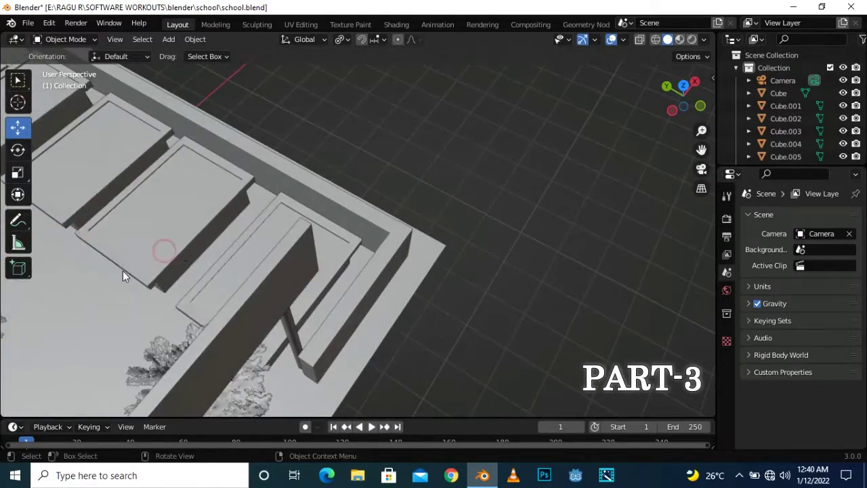
Move the leaves.003 small tree along Y and shrink it to about a tenth of its size.
{"action": "middle_click_drag", "start_coordinate": [122, 271], "coordinate": [153, 250]}
{"action": "left_click", "coordinate": [206, 302]}
{"action": "mouse_move", "coordinate": [207, 302]}
{"action": "middle_mouse_down"}
{"action": "mouse_move", "coordinate": [244, 281]}
{"action": "mouse_move", "coordinate": [96, 289]}
{"action": "mouse_move", "coordinate": [147, 284]}
{"action": "middle_mouse_up"}
{"action": "left_click_drag", "start_coordinate": [146, 284], "coordinate": [171, 274]}
{"action": "mouse_move", "coordinate": [171, 274]}
{"action": "middle_mouse_down"}
{"action": "mouse_move", "coordinate": [186, 262]}
{"action": "mouse_move", "coordinate": [204, 285]}
{"action": "middle_mouse_up"}
{"action": "key", "text": "g"}
{"action": "key", "text": "y"}
{"action": "left_click", "coordinate": [347, 298]}
{"action": "key", "text": "s"}
{"action": "left_click", "coordinate": [253, 296]}
{"action": "mouse_move", "coordinate": [252, 295]}
{"action": "middle_mouse_down"}
{"action": "mouse_move", "coordinate": [245, 294]}
{"action": "mouse_move", "coordinate": [475, 263]}
{"action": "mouse_move", "coordinate": [309, 279]}
{"action": "mouse_move", "coordinate": [367, 288]}
{"action": "mouse_move", "coordinate": [317, 345]}
{"action": "mouse_move", "coordinate": [209, 188]}
{"action": "mouse_move", "coordinate": [145, 177]}
{"action": "mouse_move", "coordinate": [229, 128]}
{"action": "middle_mouse_up"}
Select tree.002 and shrink it to 0.205 beside the building.
{"action": "left_click", "coordinate": [329, 276]}
{"action": "left_click", "coordinate": [317, 129], "text": "shift"}
{"action": "mouse_move", "coordinate": [317, 129]}
{"action": "middle_mouse_down"}
{"action": "mouse_move", "coordinate": [228, 175]}
{"action": "mouse_move", "coordinate": [348, 225]}
{"action": "middle_mouse_up"}
{"action": "key", "text": "g"}
{"action": "key", "text": "x"}
{"action": "left_click", "coordinate": [251, 197]}
{"action": "mouse_move", "coordinate": [251, 197]}
{"action": "middle_mouse_down"}
{"action": "mouse_move", "coordinate": [331, 209]}
{"action": "mouse_move", "coordinate": [321, 223]}
{"action": "mouse_move", "coordinate": [191, 293]}
{"action": "middle_mouse_up"}
{"action": "left_click_drag", "start_coordinate": [191, 293], "coordinate": [296, 304]}
{"action": "mouse_move", "coordinate": [296, 304]}
{"action": "middle_mouse_down"}
{"action": "mouse_move", "coordinate": [304, 310]}
{"action": "mouse_move", "coordinate": [229, 234]}
{"action": "middle_mouse_up"}
Move tree.002 along X to about 3.161 and turn on see-through display.
{"action": "key", "text": "g"}
{"action": "key", "text": "x"}
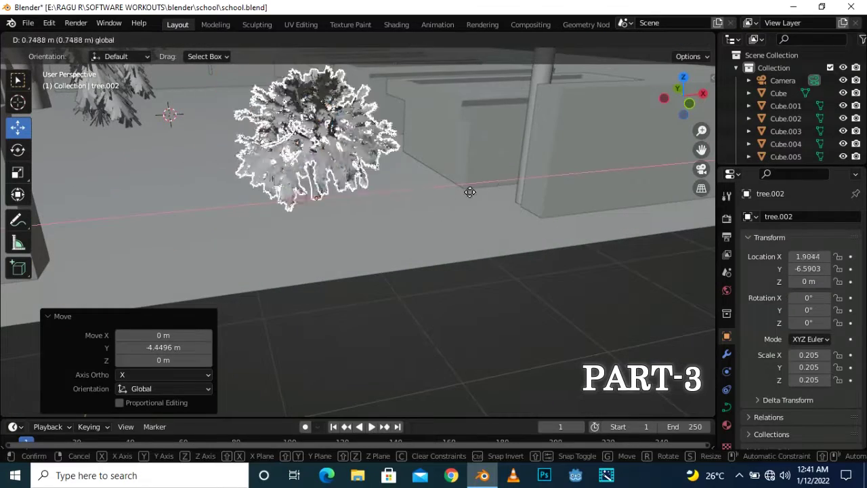
{"action": "left_click", "coordinate": [506, 183]}
{"action": "mouse_move", "coordinate": [505, 183]}
{"action": "middle_mouse_down"}
{"action": "mouse_move", "coordinate": [451, 222]}
{"action": "mouse_move", "coordinate": [319, 189]}
{"action": "mouse_move", "coordinate": [221, 202]}
{"action": "middle_mouse_up"}
{"action": "left_click_drag", "start_coordinate": [251, 87], "coordinate": [252, 88]}
{"action": "mouse_move", "coordinate": [252, 88]}
{"action": "middle_mouse_down"}
{"action": "mouse_move", "coordinate": [275, 238]}
{"action": "mouse_move", "coordinate": [623, 112]}
{"action": "middle_mouse_up"}
{"action": "key", "text": "shift+z"}
{"action": "mouse_move", "coordinate": [532, 143]}
{"action": "middle_mouse_down"}
{"action": "mouse_move", "coordinate": [439, 233]}
{"action": "mouse_move", "coordinate": [378, 202]}
{"action": "middle_mouse_up"}
Reposition tree.002 along Y, shrink it further, and reduce its height along Z.
{"action": "key", "text": "g"}
{"action": "key", "text": "y"}
{"action": "left_click", "coordinate": [396, 255]}
{"action": "middle_click_drag", "start_coordinate": [396, 255], "coordinate": [360, 203]}
{"action": "key", "text": "s"}
{"action": "left_click", "coordinate": [478, 271]}
{"action": "key", "text": "s"}
{"action": "key", "text": "z"}
{"action": "left_click", "coordinate": [532, 291]}
Narrow tree.002 along X and place it at Y -5.8239, giving scale 0.112/0.144/0.156.
{"action": "key", "text": "s"}
{"action": "key", "text": "x"}
{"action": "left_click", "coordinate": [266, 169]}
{"action": "mouse_move", "coordinate": [266, 170]}
{"action": "middle_mouse_down"}
{"action": "mouse_move", "coordinate": [403, 217]}
{"action": "mouse_move", "coordinate": [360, 149]}
{"action": "middle_mouse_up"}
{"action": "key", "text": "g"}
{"action": "key", "text": "y"}
{"action": "left_click", "coordinate": [561, 194]}
Duplicate the tree as tree.003 and place it along Y at -5.3092.
{"action": "key", "text": "shift+d"}
{"action": "key", "text": "y"}
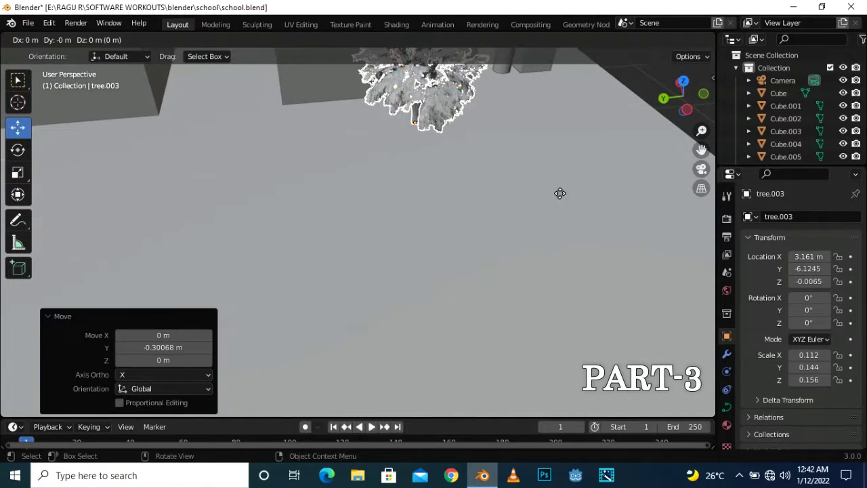
{"action": "left_click", "coordinate": [488, 190]}
{"action": "scroll", "coordinate": [331, 163], "scroll_direction": "down", "scroll_amount": 3}
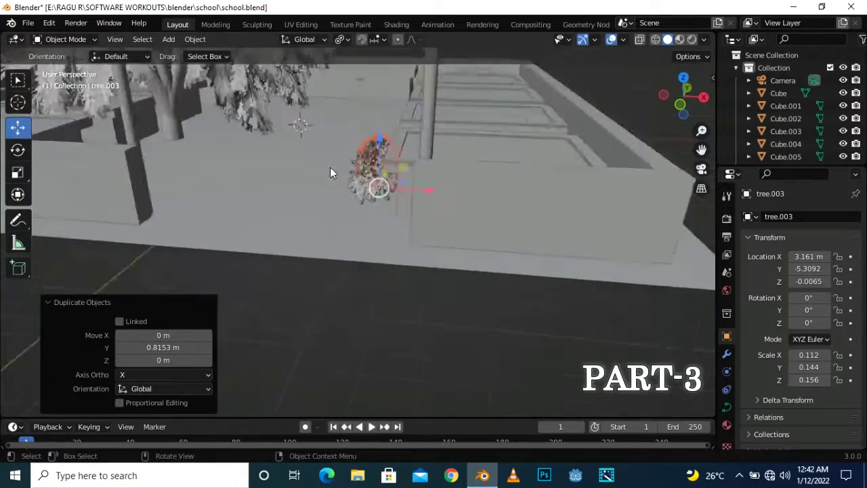